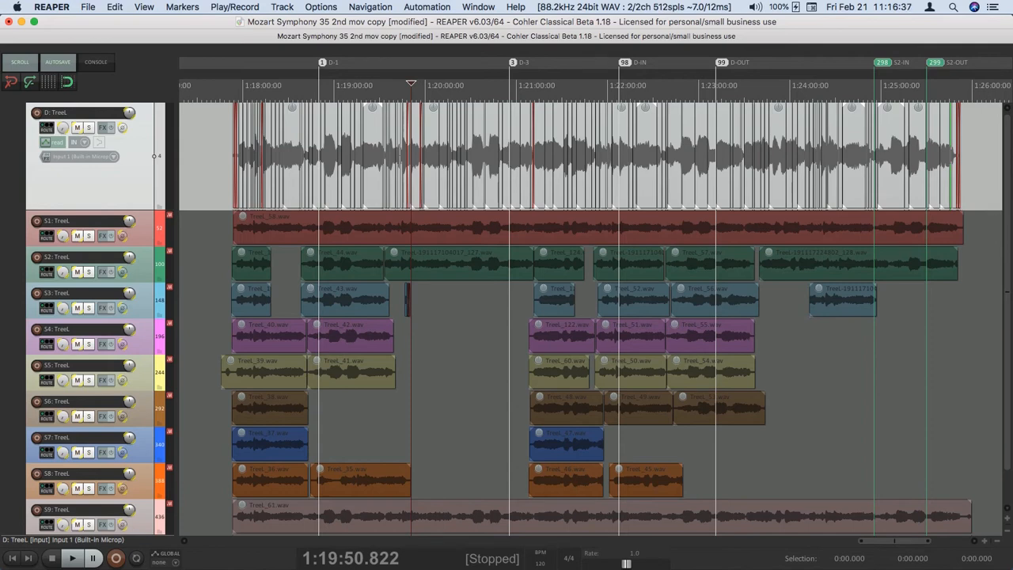
Jump the edit cursor to marker D-1, D-3, D-IN and D-OUT in turn
key(1)
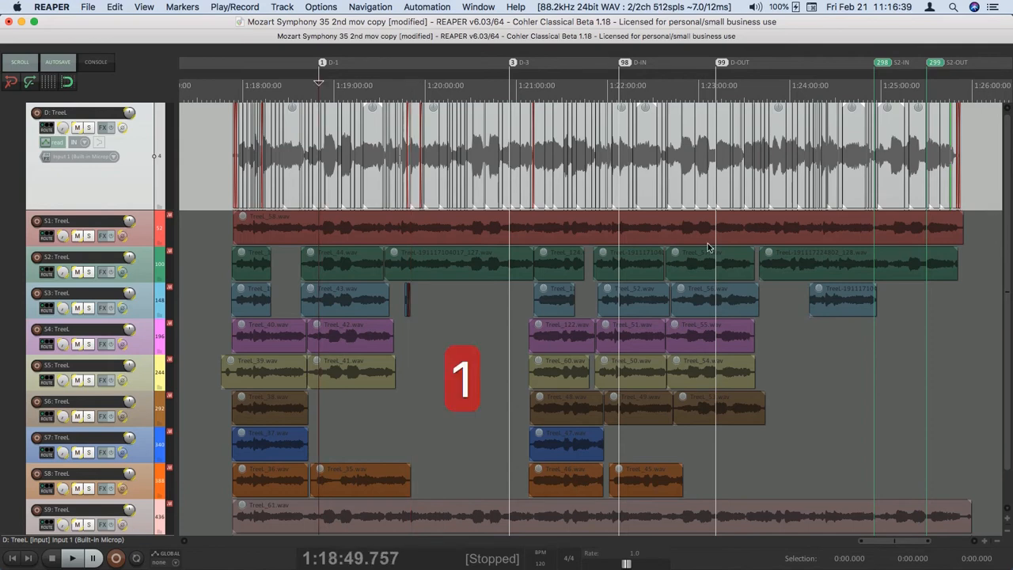
key(3)
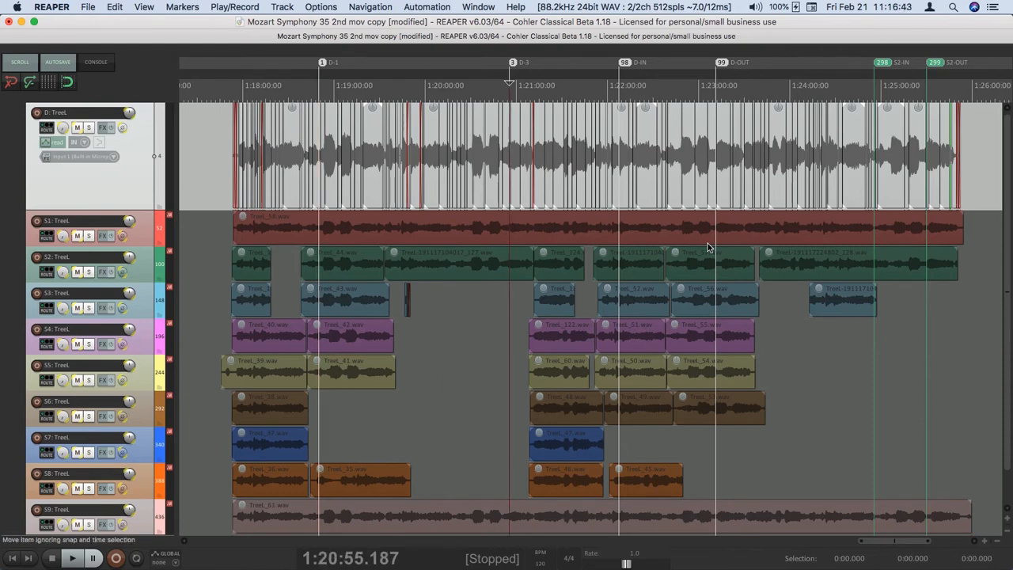
key(braceleft)
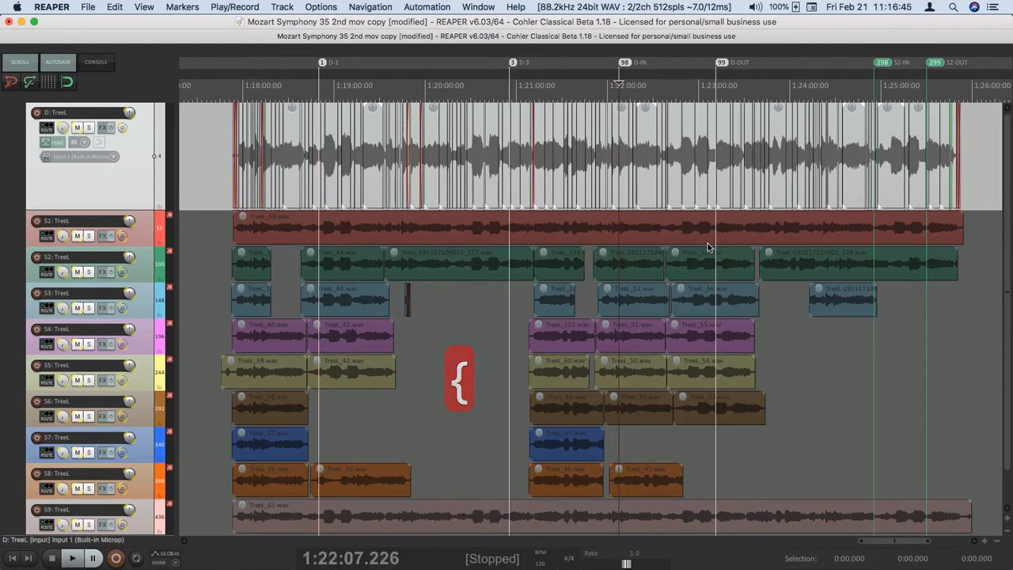
key(braceright)
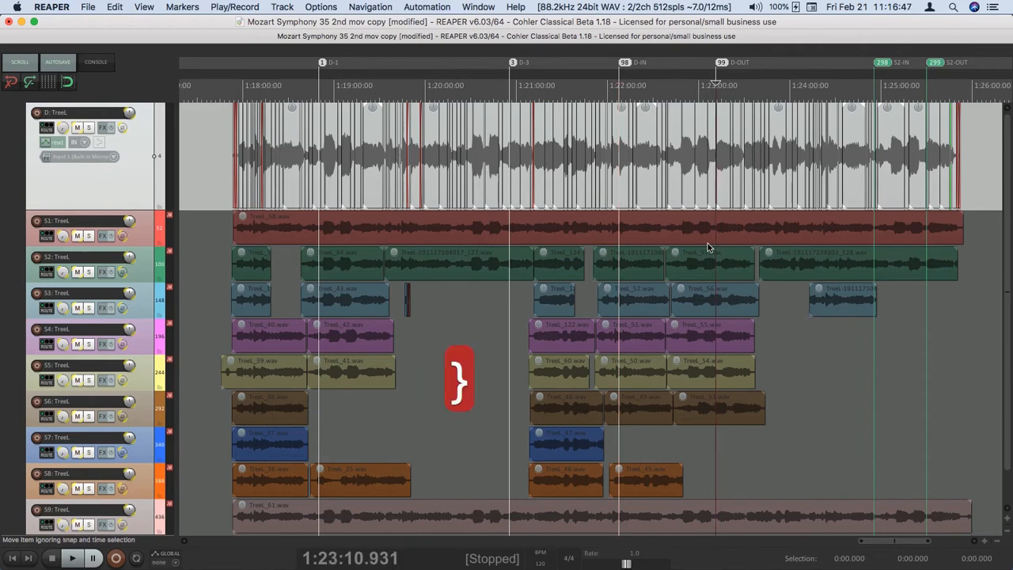
Step the edit cursor forward through markers S2-IN and S2-OUT, and return it marker by marker to D-1
key(n)
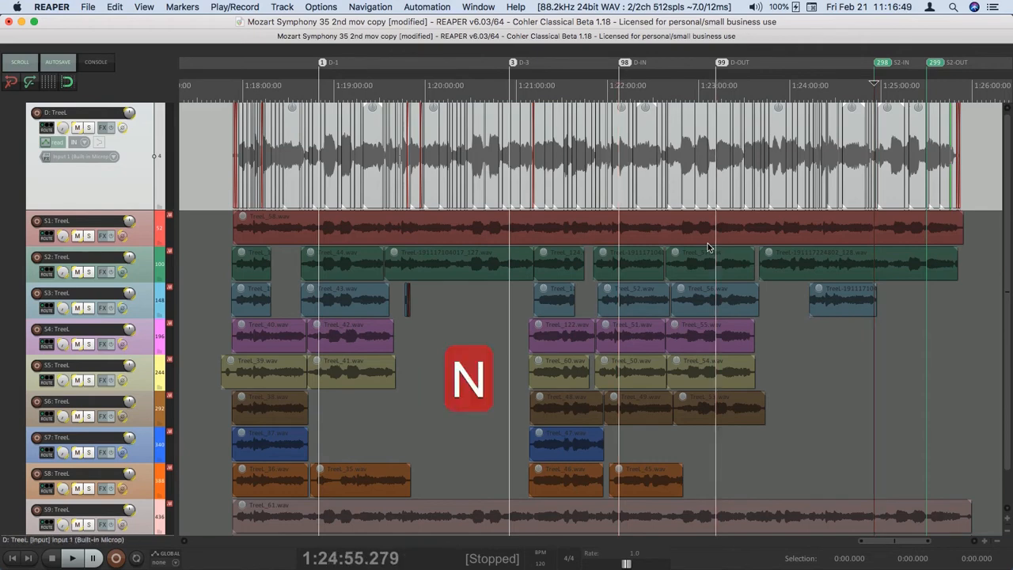
key(n)
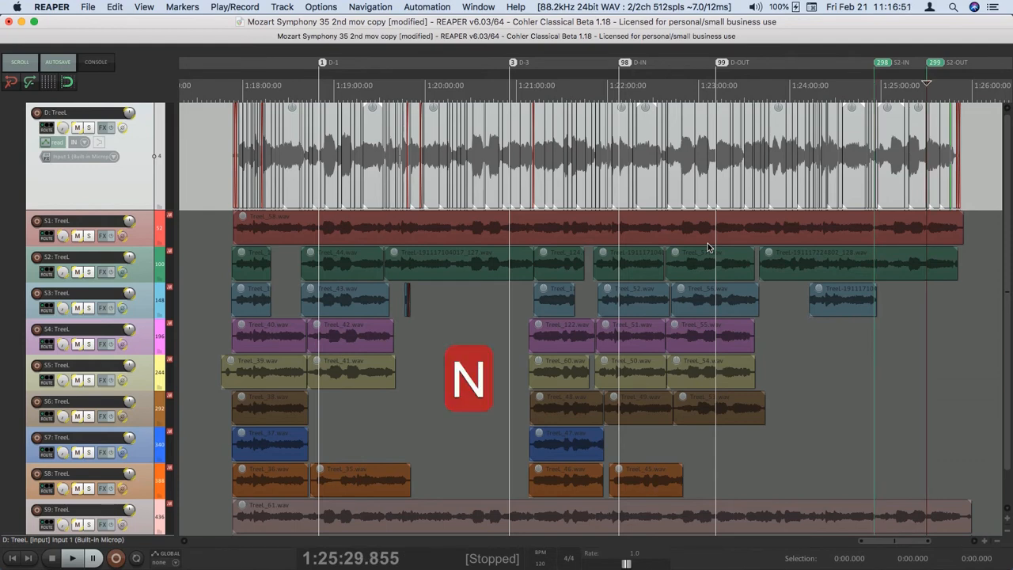
key(b)
key(b)
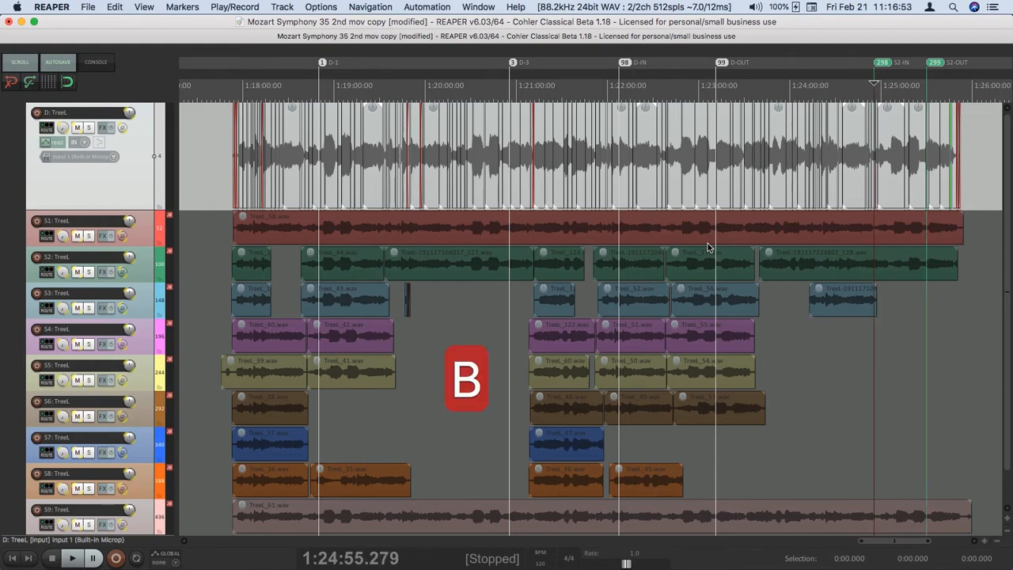
key(b)
key(b)
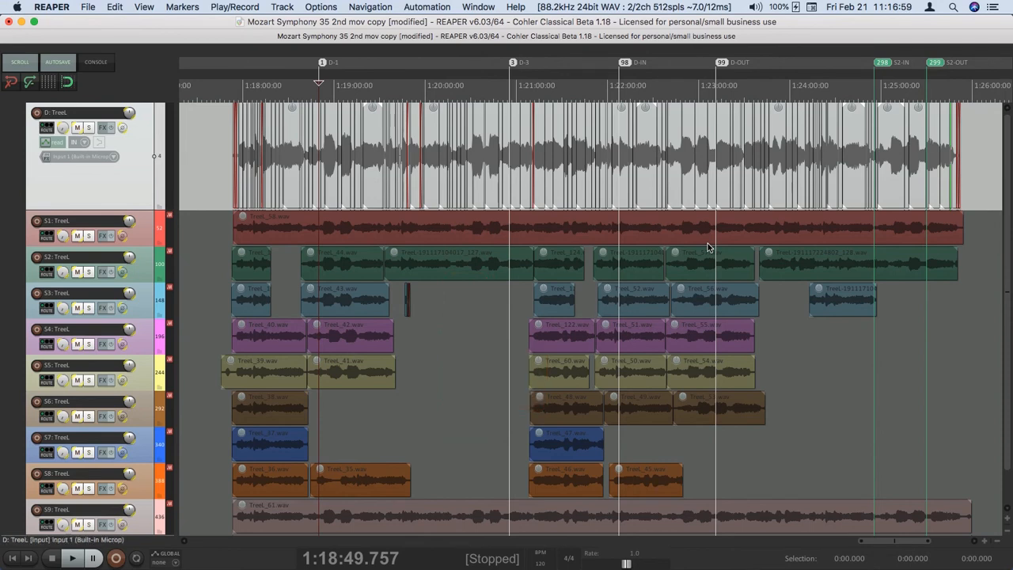
Select destination track D and each source track from S1 to S9 in turn, keeping the edit cursor at marker D-1
key(d)
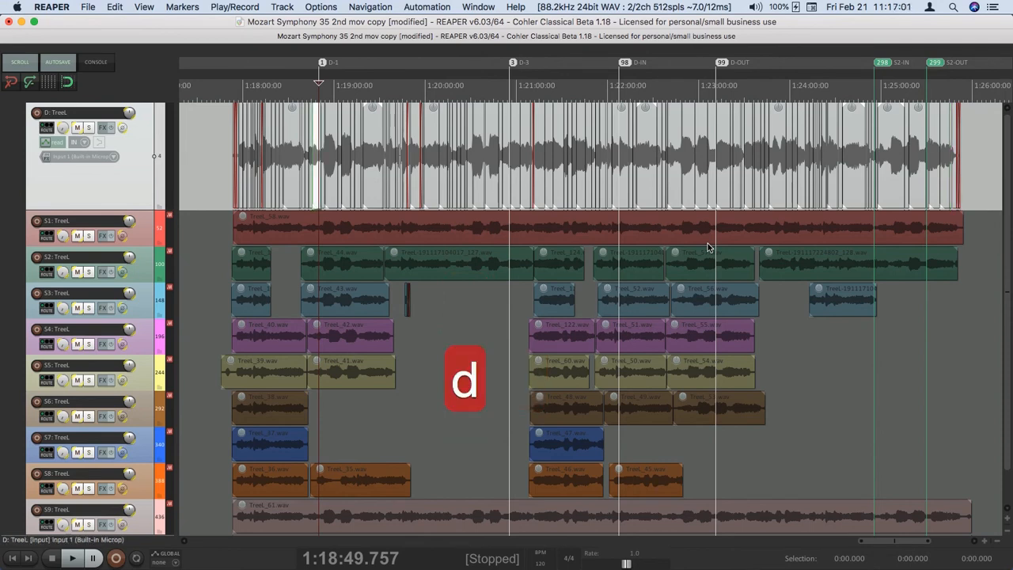
key(F1)
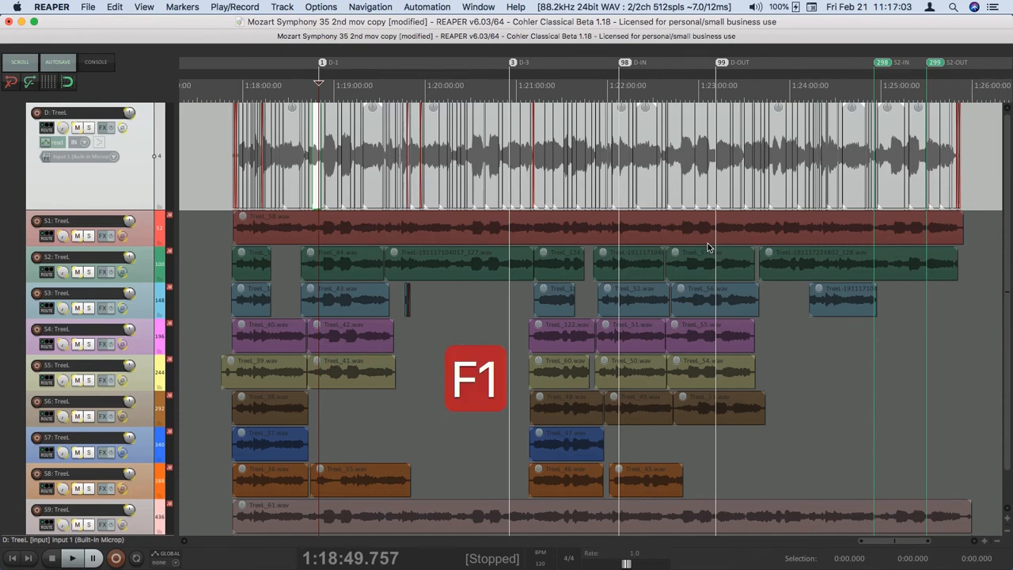
key(F2)
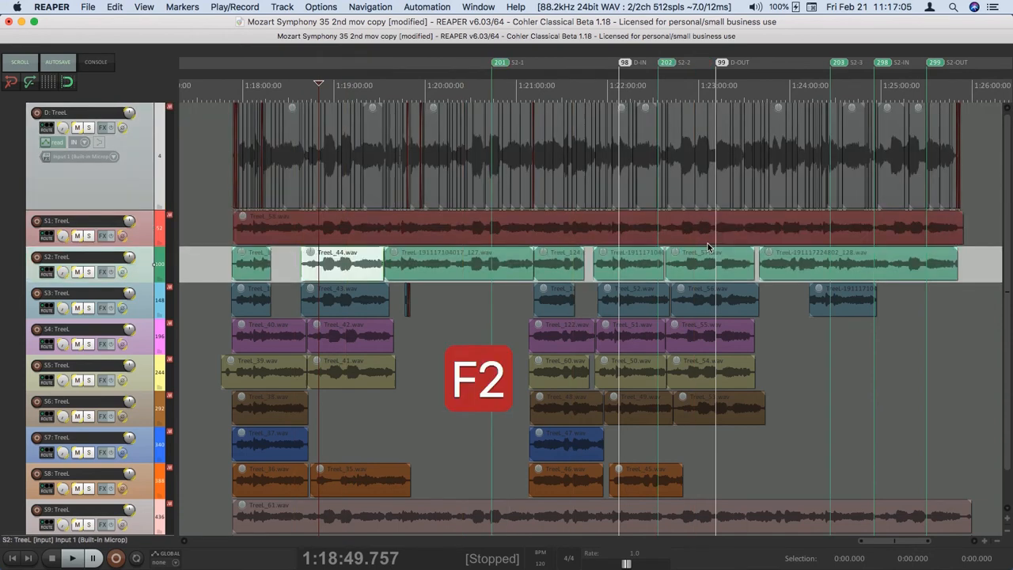
key(F3)
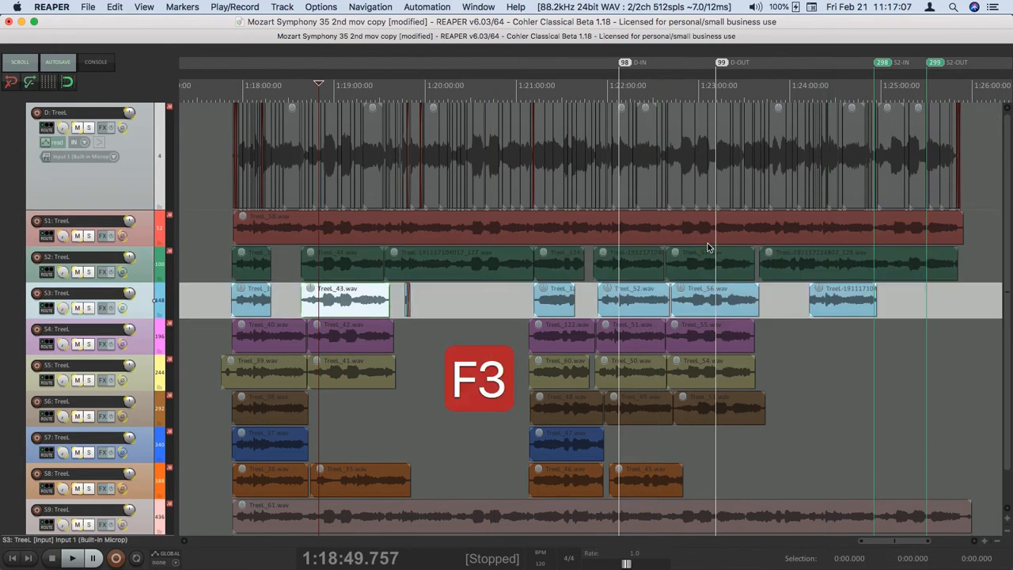
key(F4)
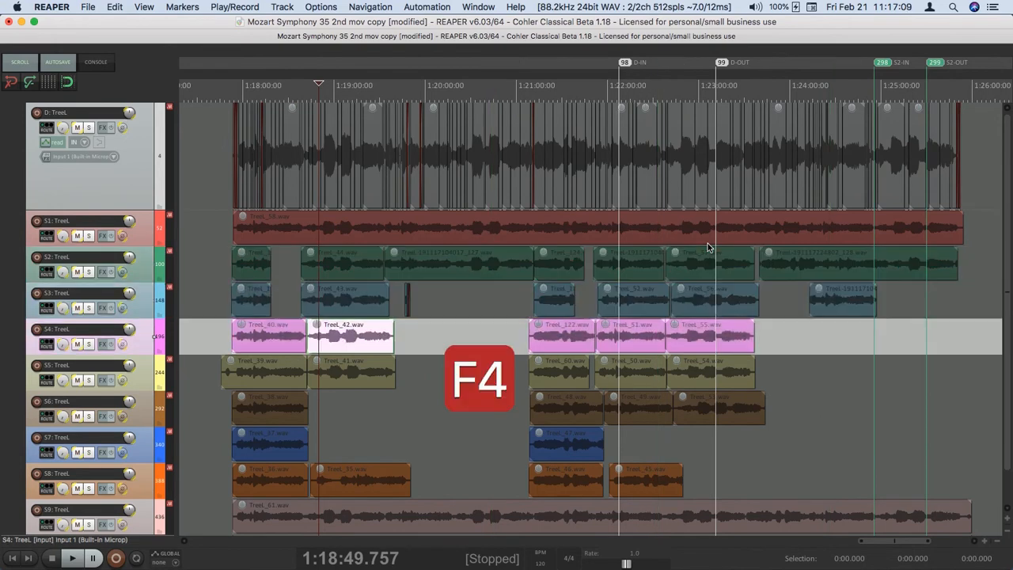
key(F5)
key(F6)
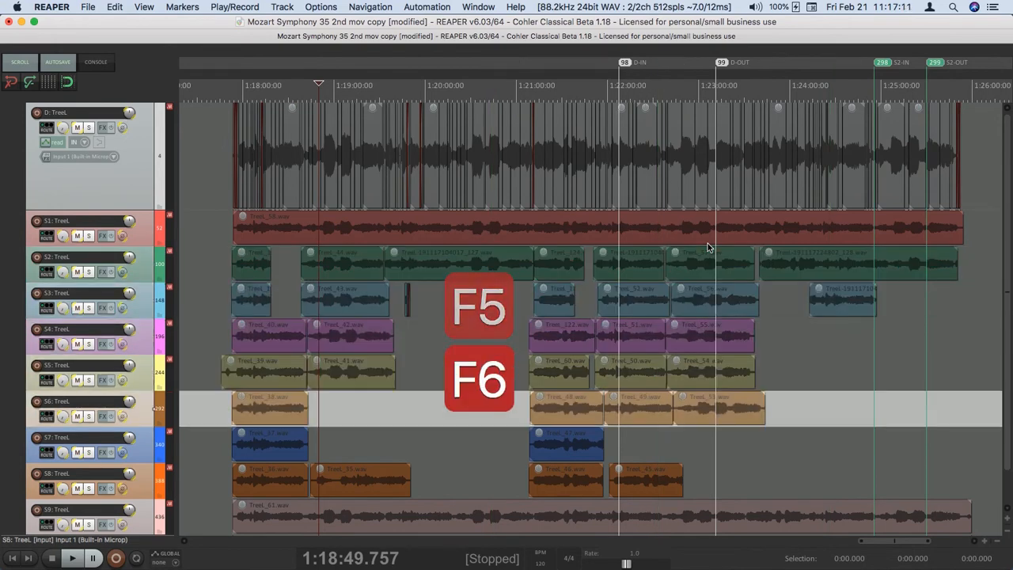
key(F7)
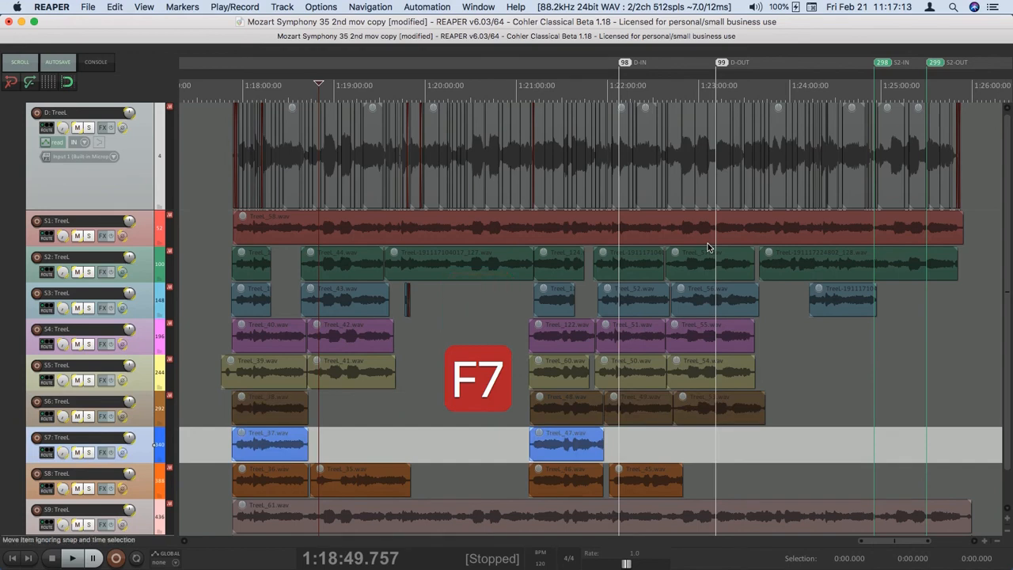
key(F8)
key(F9)
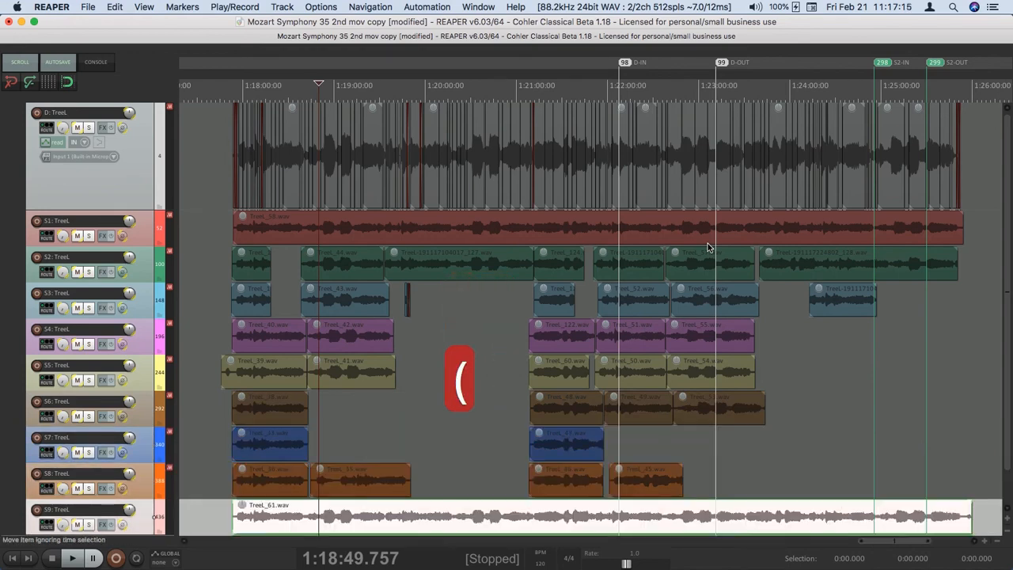
Reselect destination track D, move the track selection down to S3, and bring it back up to D track by track
key(d)
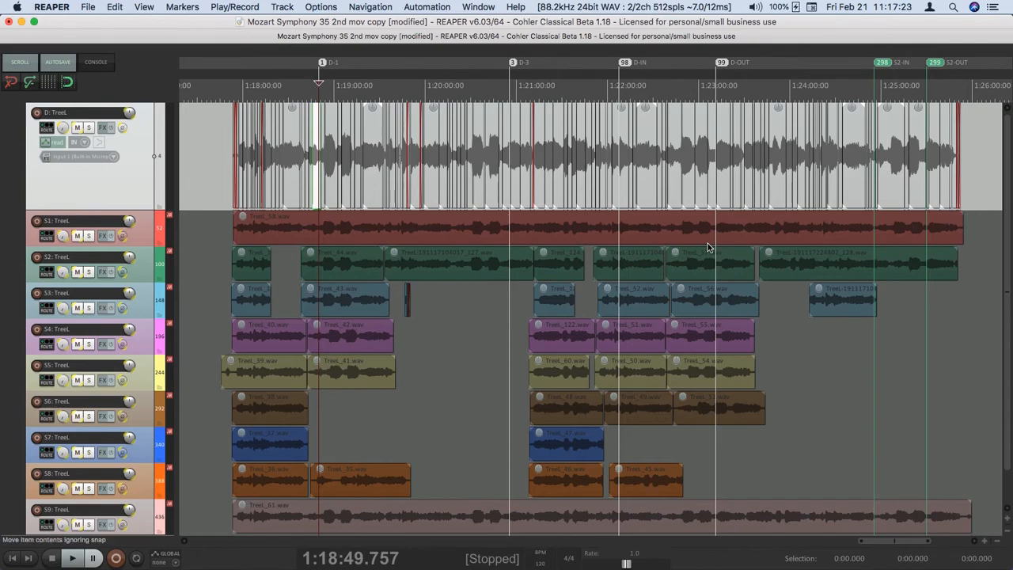
alt+click(709, 248)
key(alt+Down)
key(alt+Down)
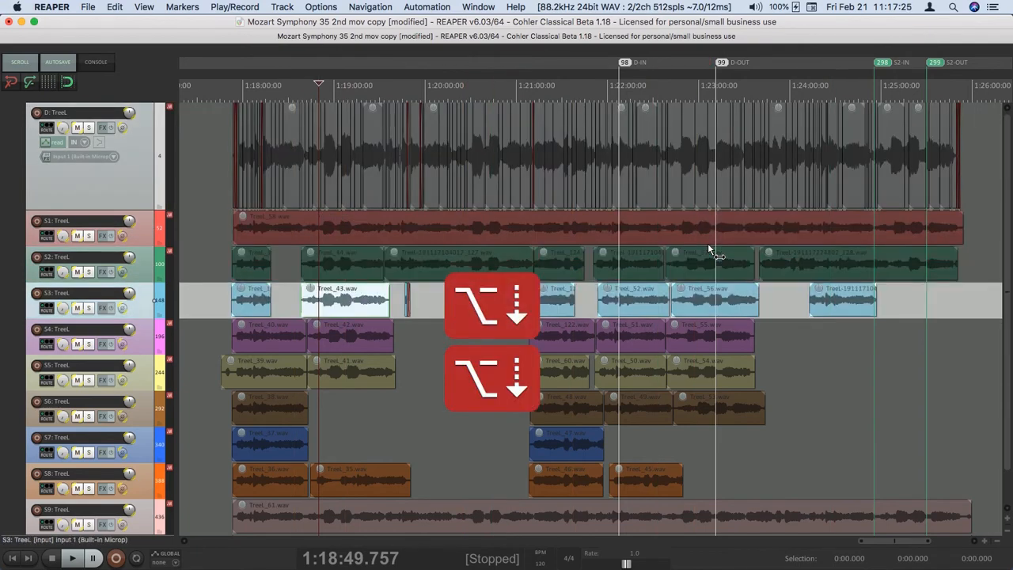
key(alt+Up)
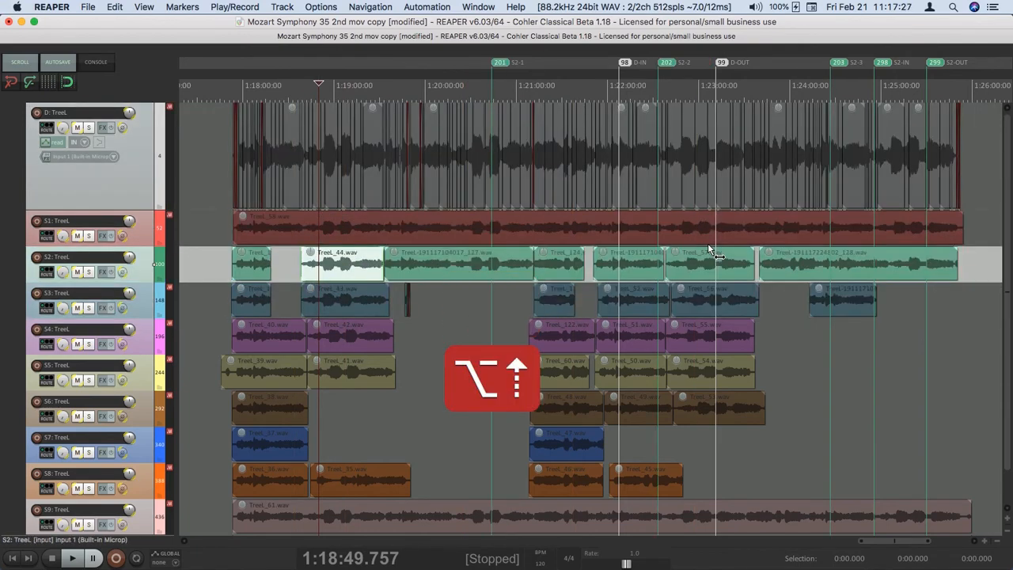
key(alt+Up)
key(alt+Up)
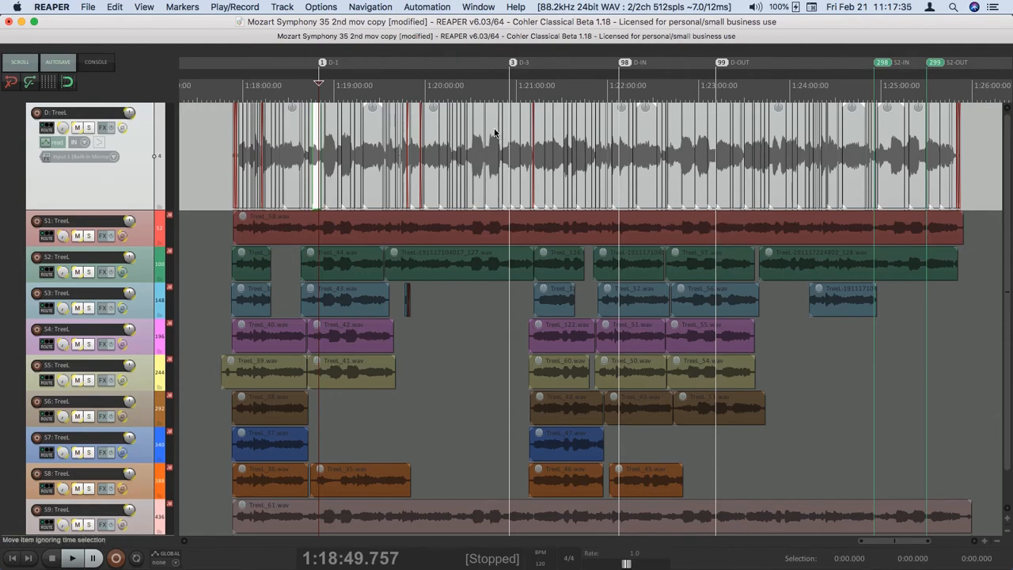
Place the edit cursor in track D's TreeL_61 item near 1:20:47 and step it through the next crossfade's start, midpoint and end
scroll(494, 132, up, 10)
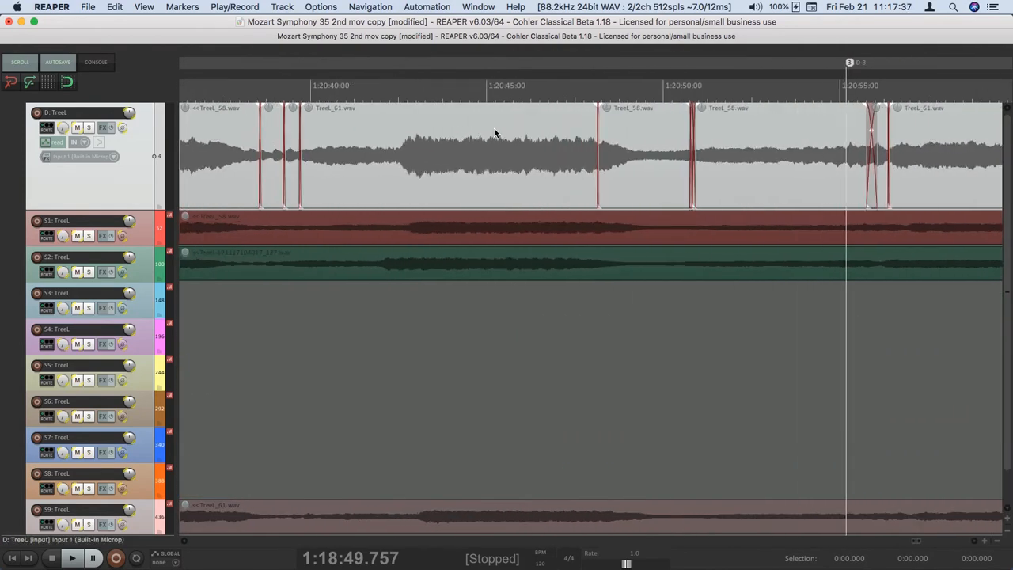
click(562, 147)
scroll(562, 147, up, 5)
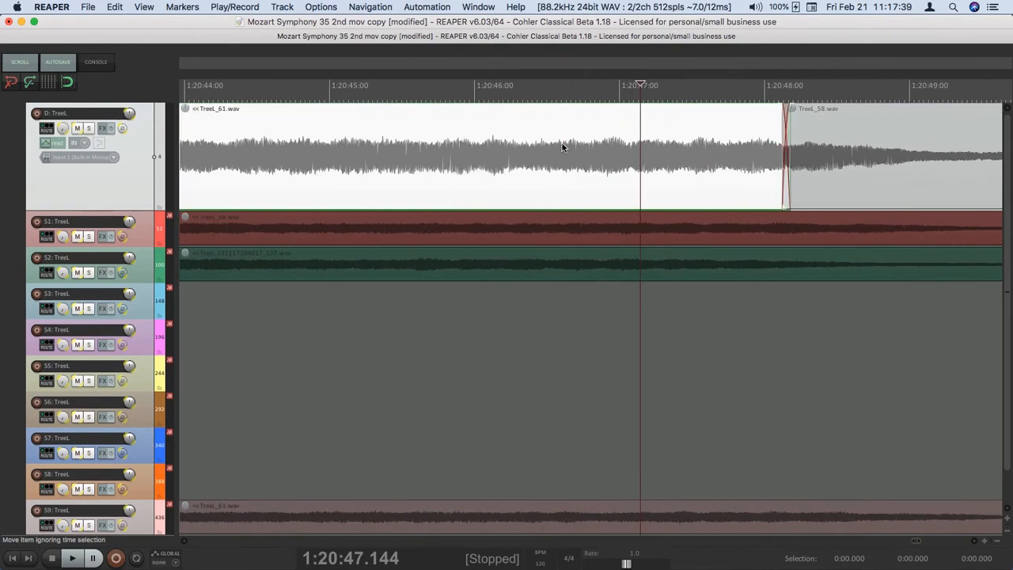
scroll(562, 148, up, 1)
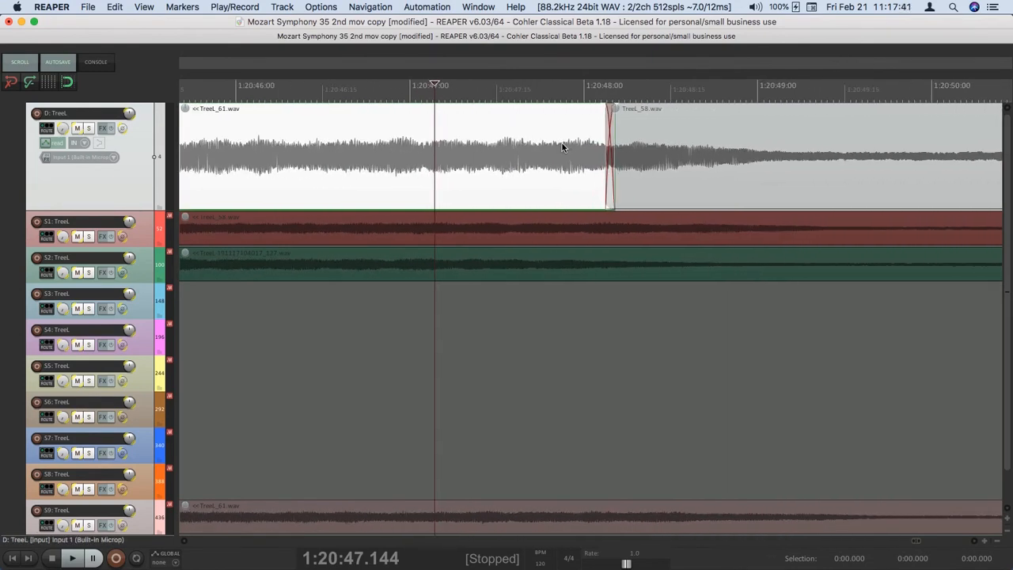
key(n)
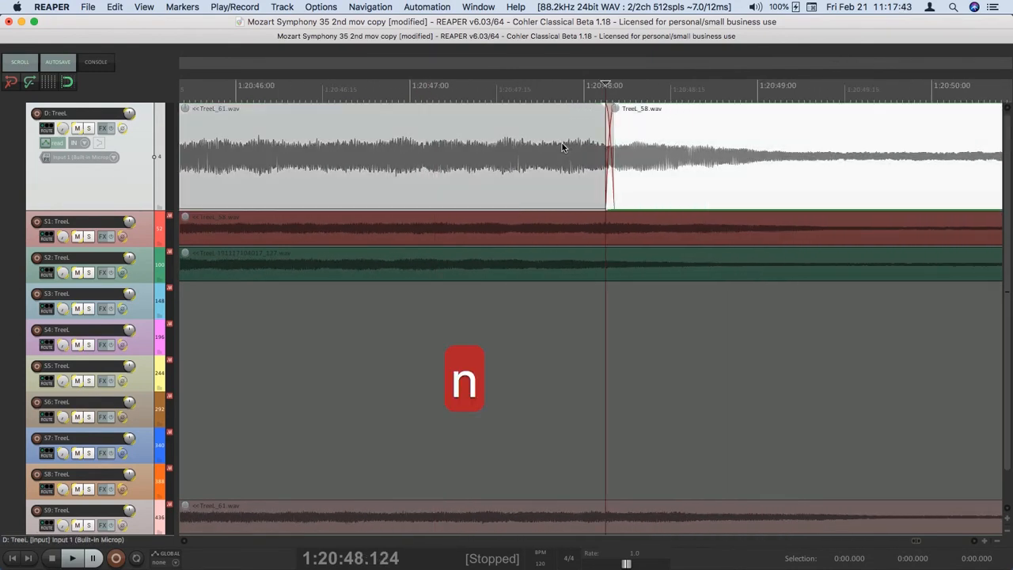
key(n)
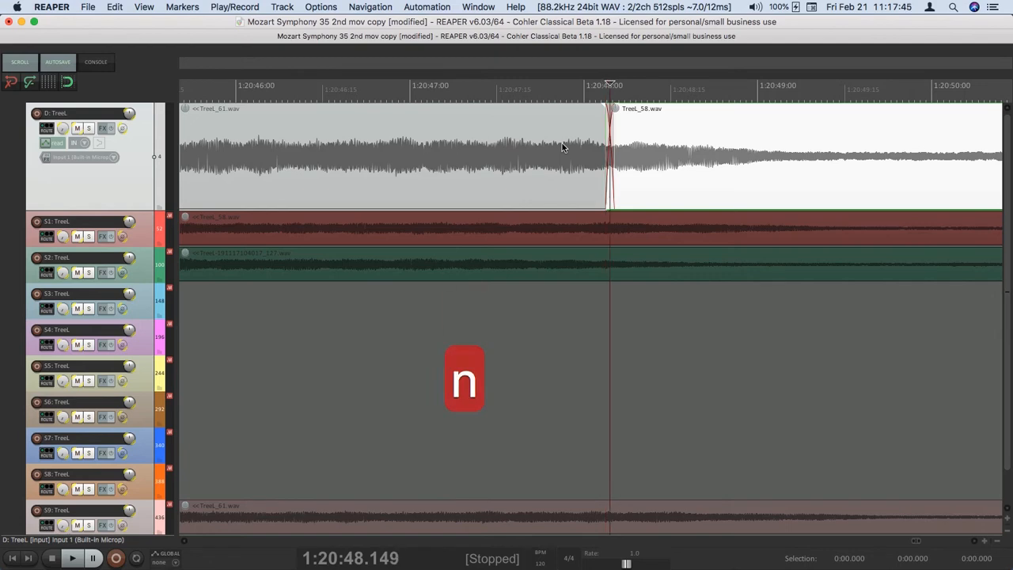
key(n)
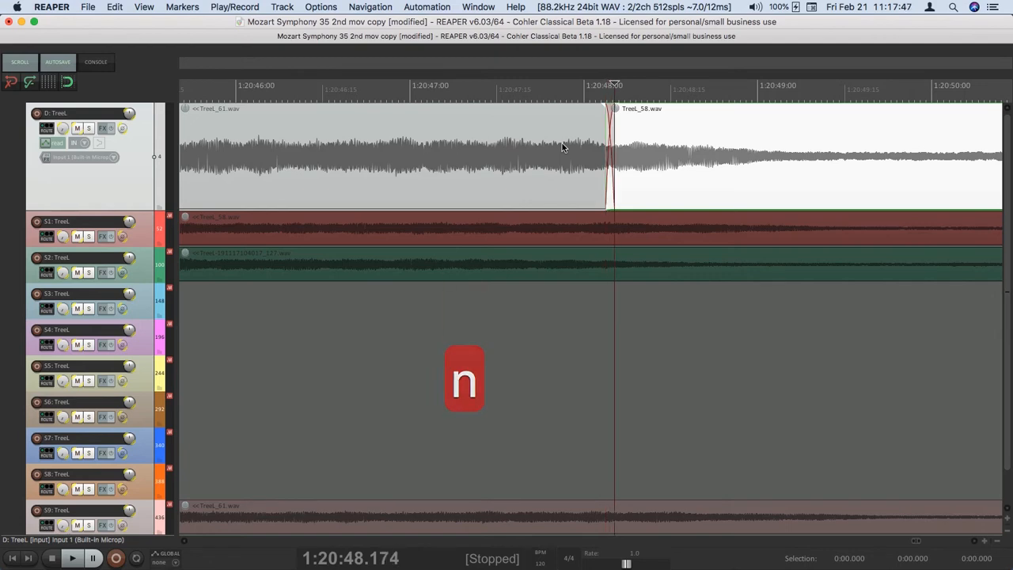
Step the edit cursor forward through the two adjacent crossfades near 1:20:50 on track D, stopping at the second one's midpoint
key(n)
key(n)
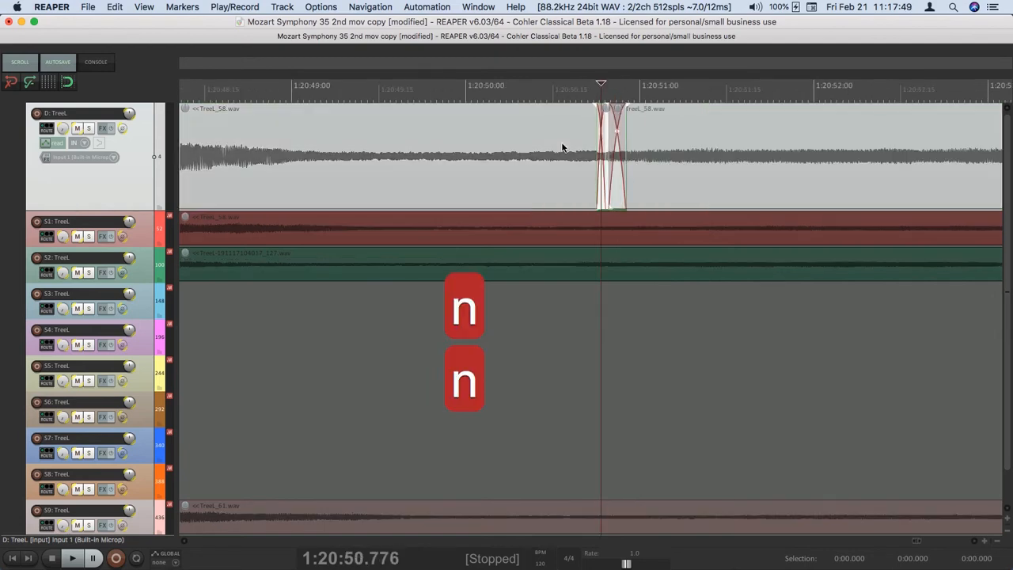
key(n)
key(n)
key(n)
key(n)
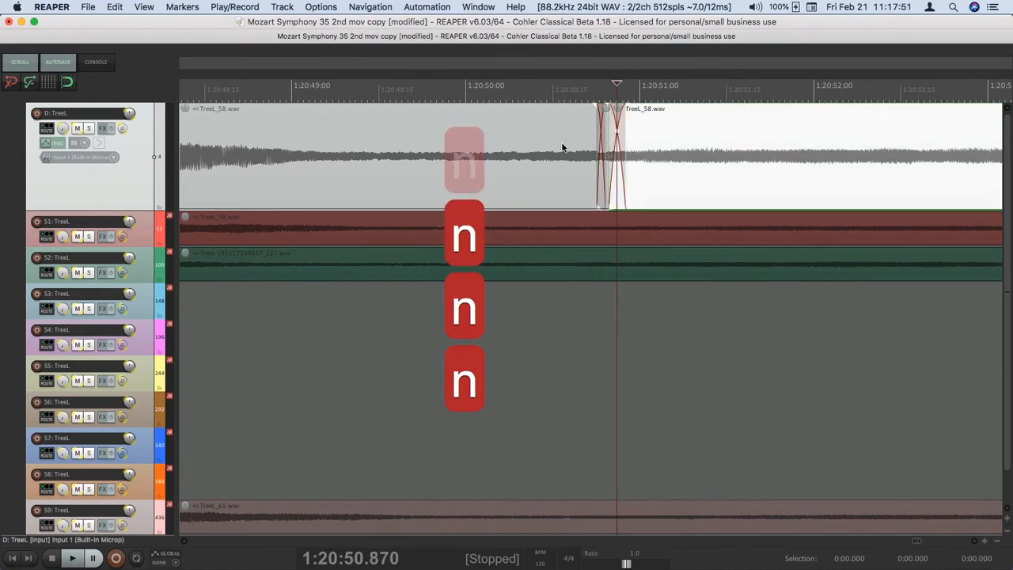
Advance the edit cursor past marker D-3 to the end of the following crossfade, and step it back to D-3
key(n)
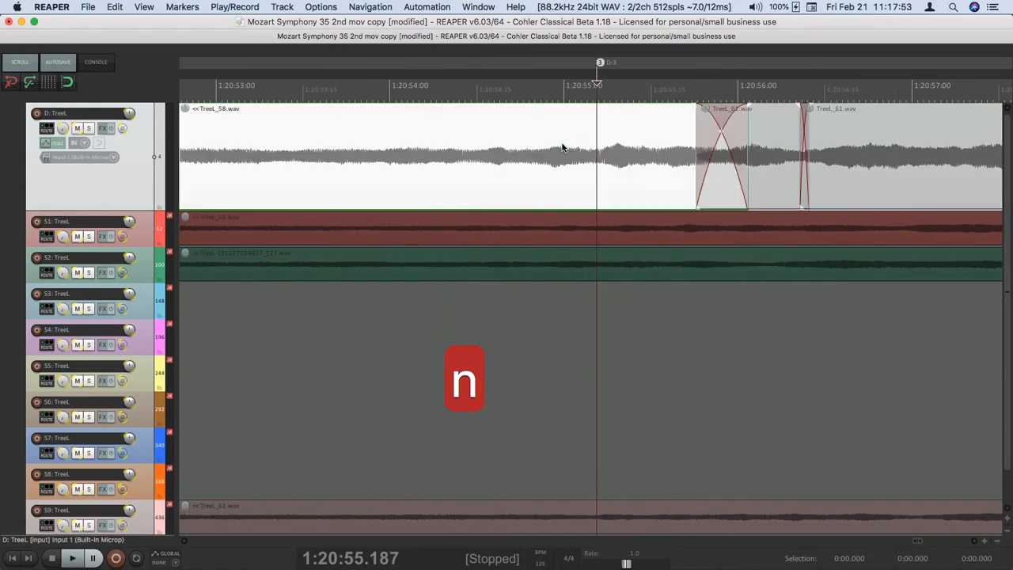
key(n)
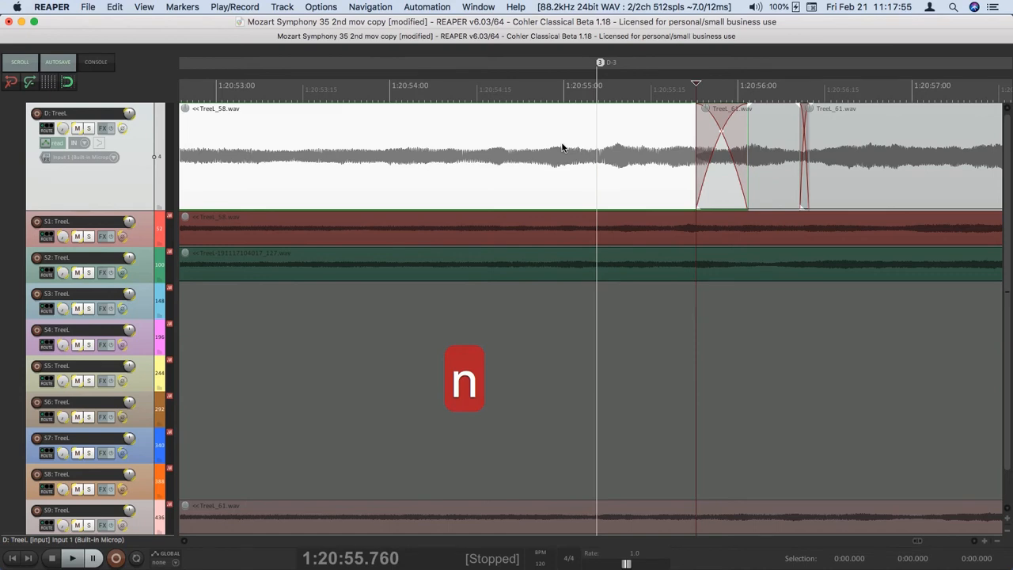
key(n)
key(n)
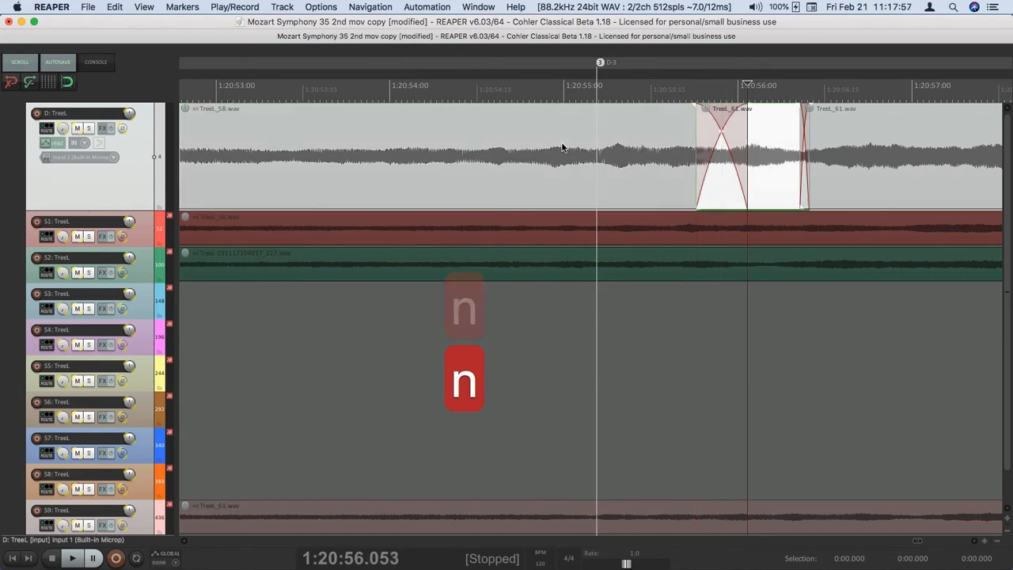
key(b)
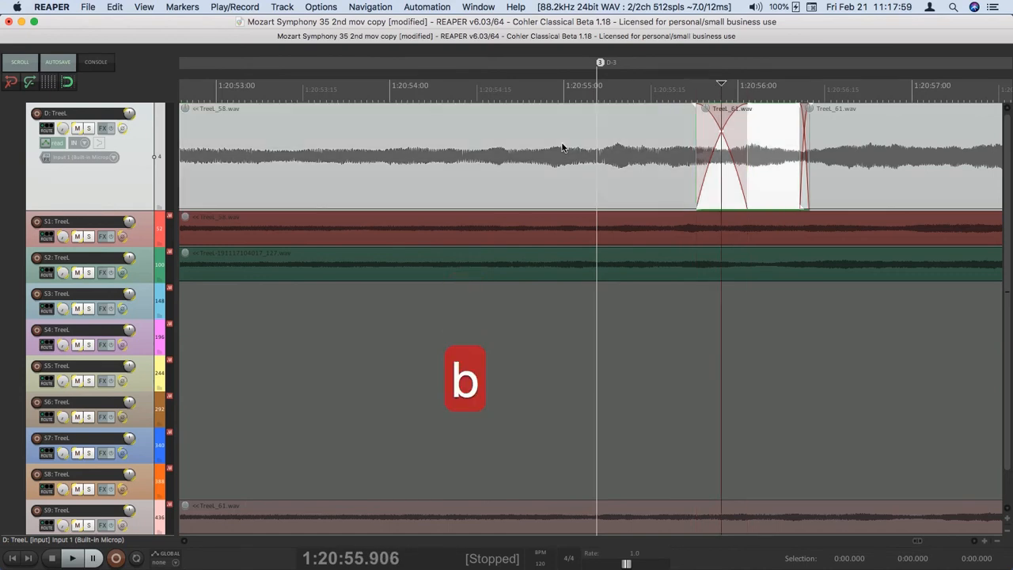
key(b)
key(b)
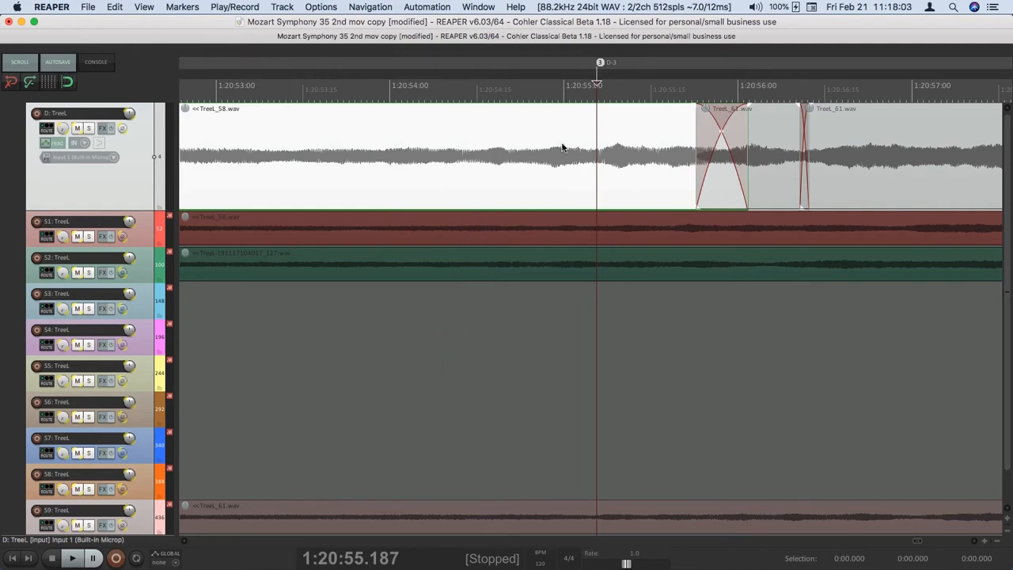
Move the edit cursor from marker D-3 directly to the start of the next item on track D
key(super+c)
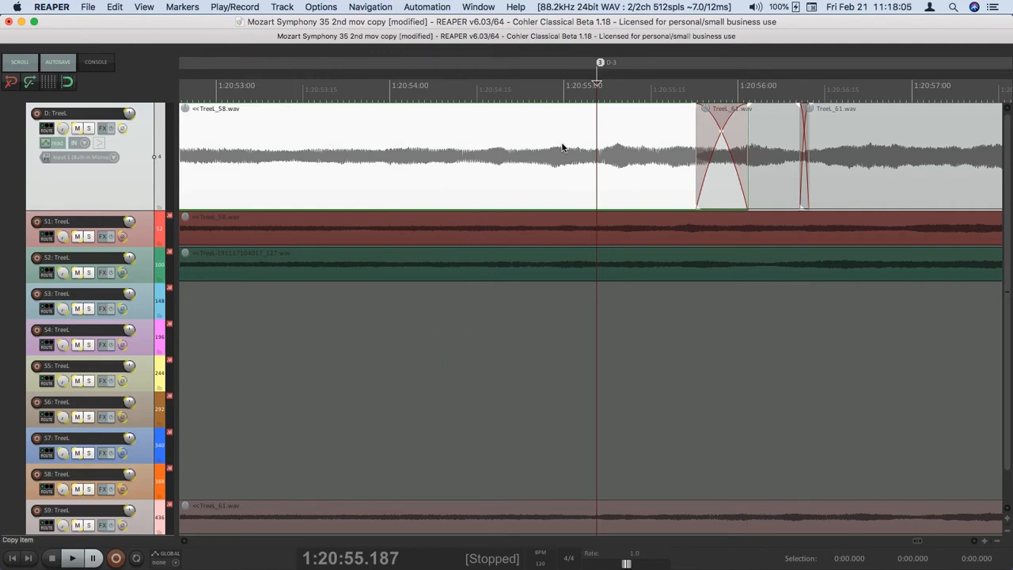
key(super+Right)
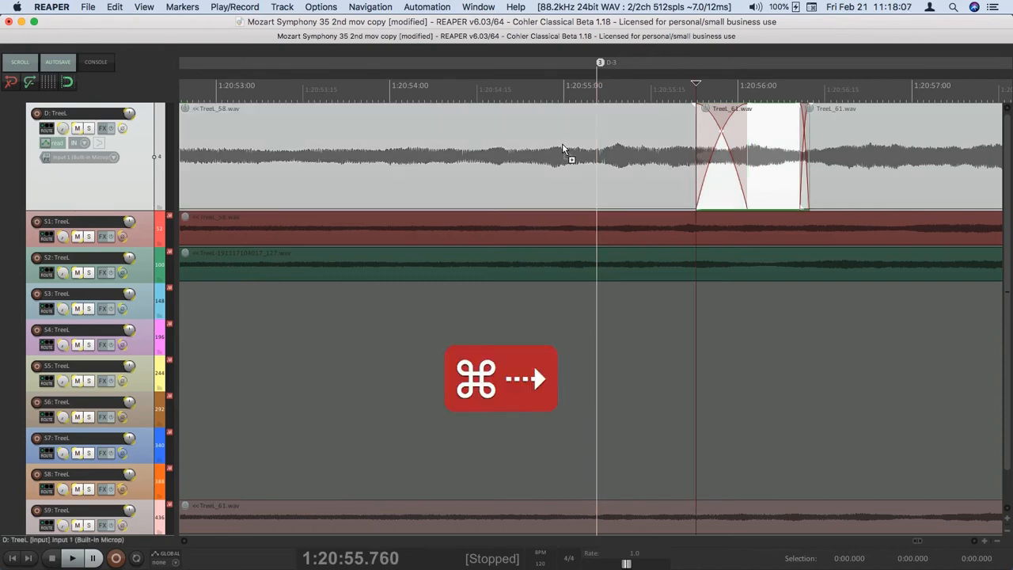
Step the edit cursor forward through track D's item edges to the end of the crossfade near 1:21:02
key(super+Right)
key(super+Right)
key(super+Right)
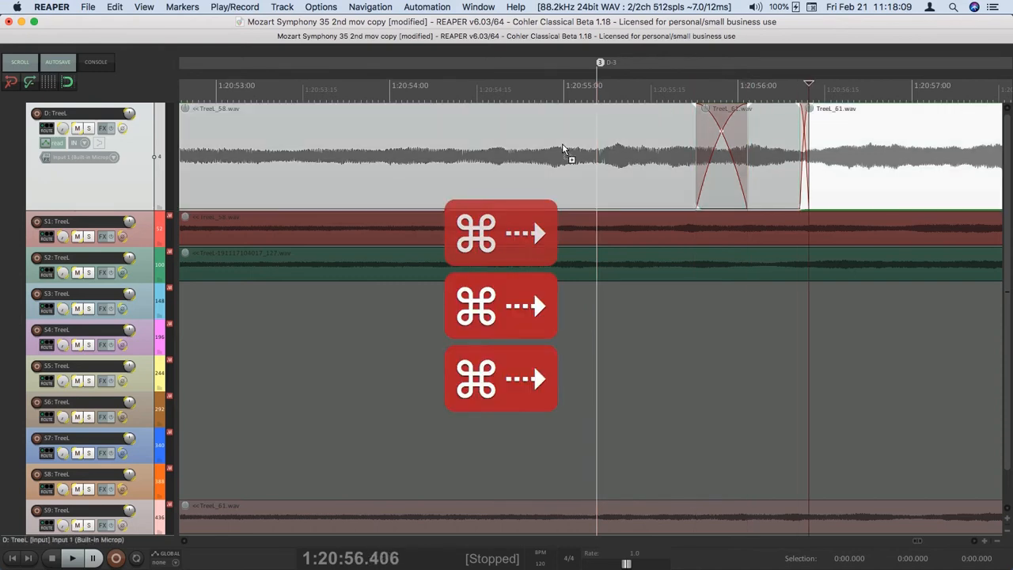
key(super+Right)
key(super+Right)
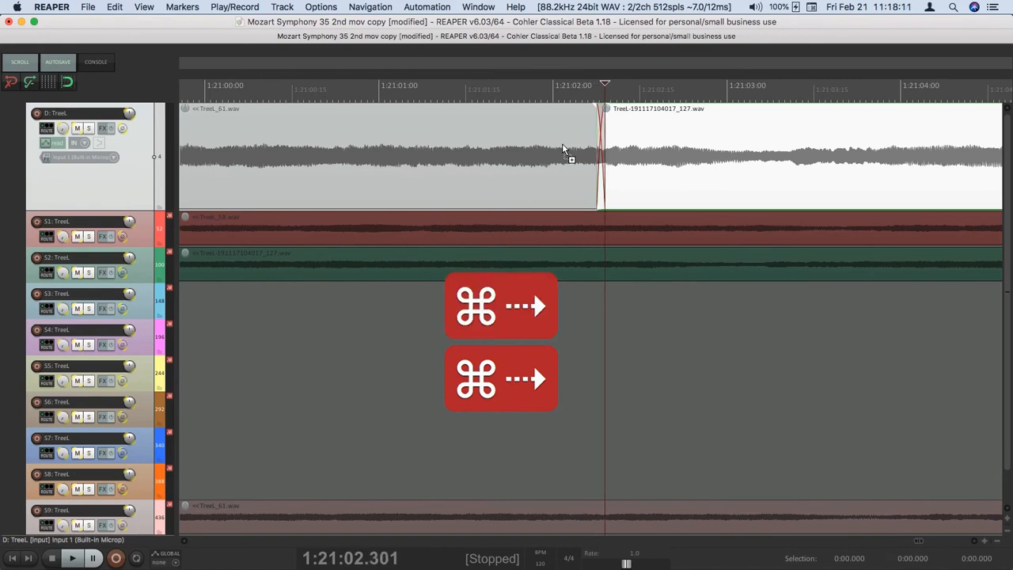
Step the edit cursor back through track D's item edges to the start of the crossfade just before 1:20:56
key(super+Left)
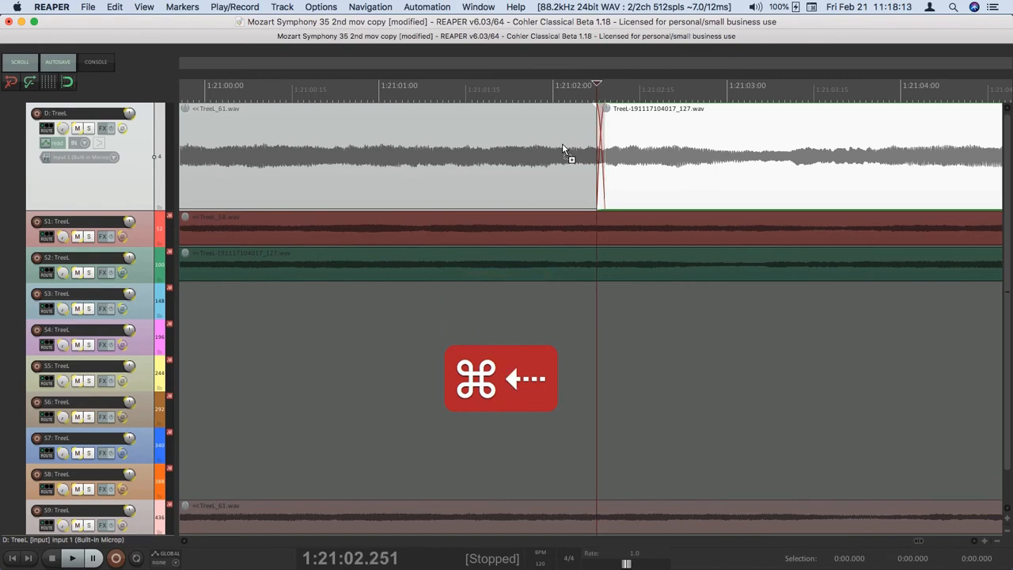
key(super+Left)
key(super+Left)
key(super+Left)
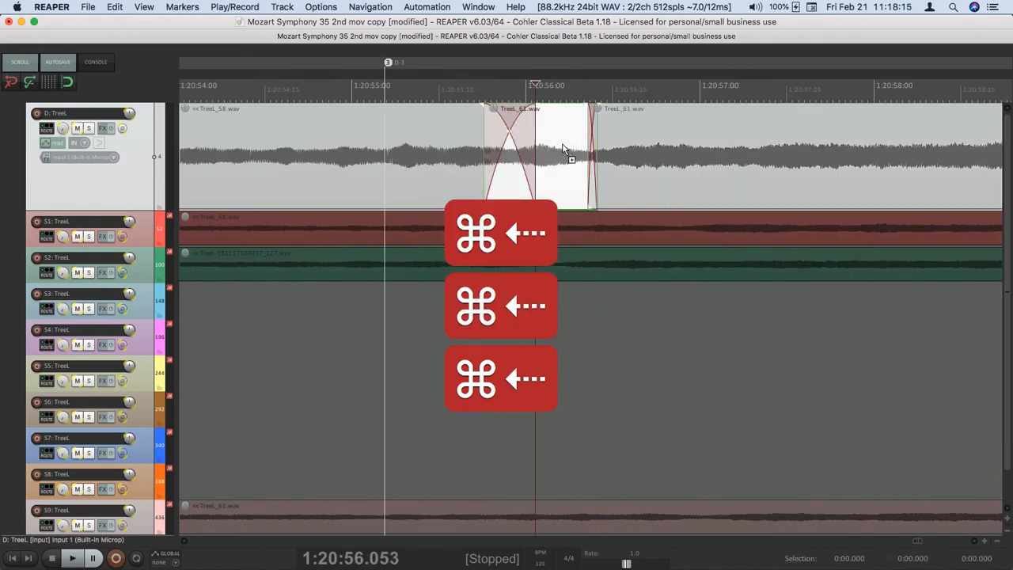
key(super+Left)
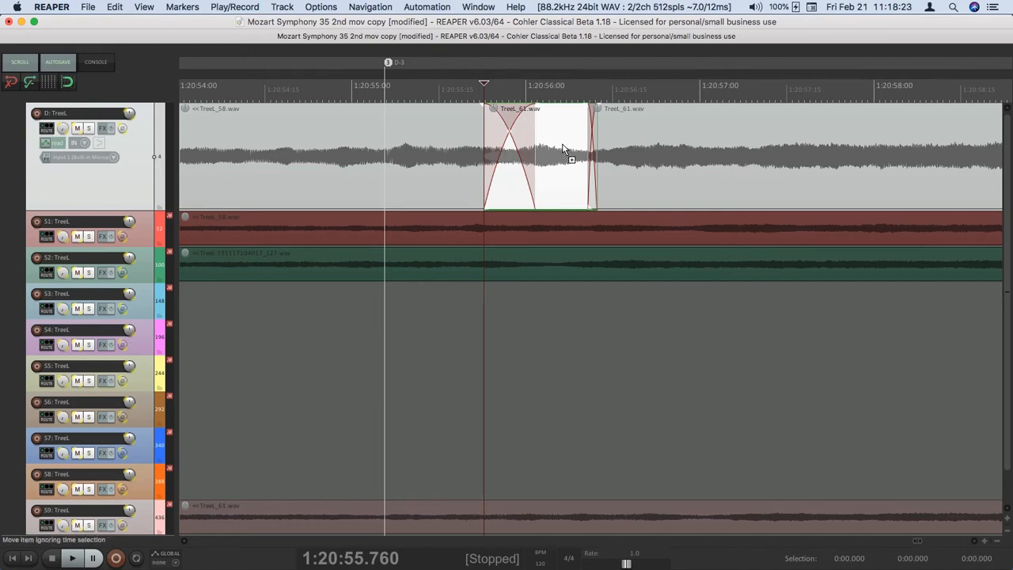
Advance the edit cursor through successive crossfade midpoints on track D to the one near 1:21:09.7
key(ctrl+alt+super+Right)
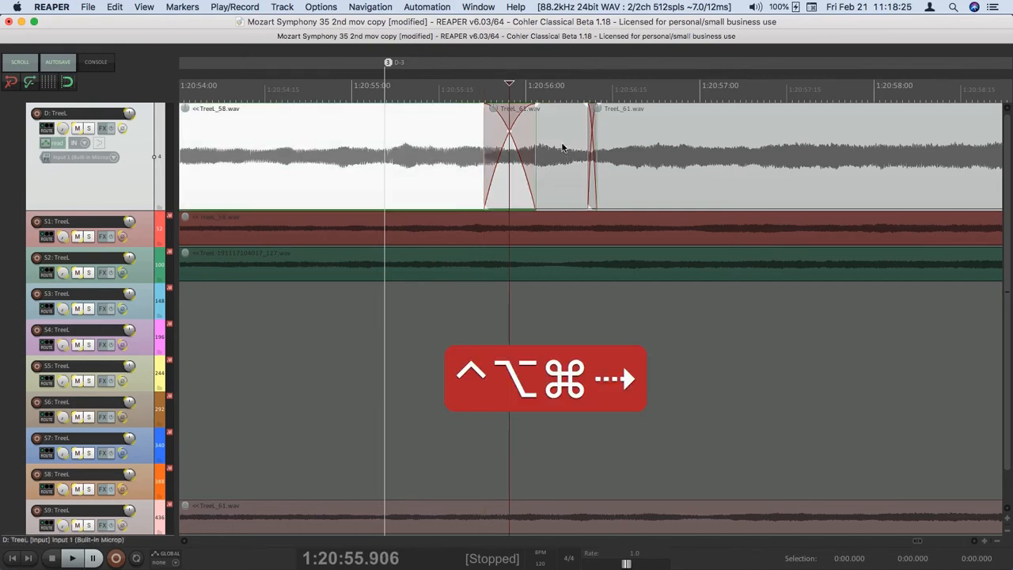
key(ctrl+alt+super+Right)
key(ctrl+alt+super+Right)
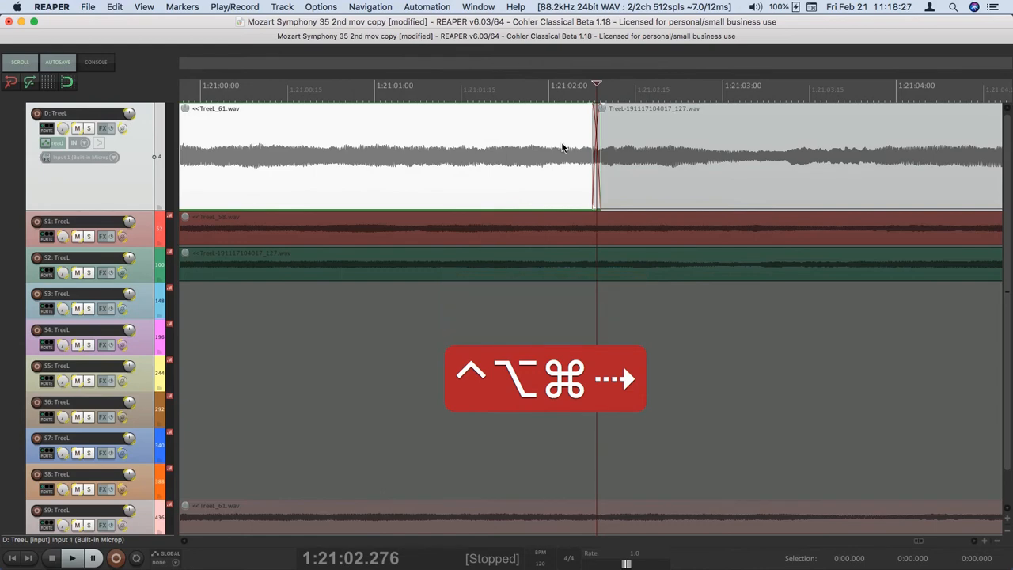
key(ctrl+alt+super+Right)
key(ctrl+alt+super+Right)
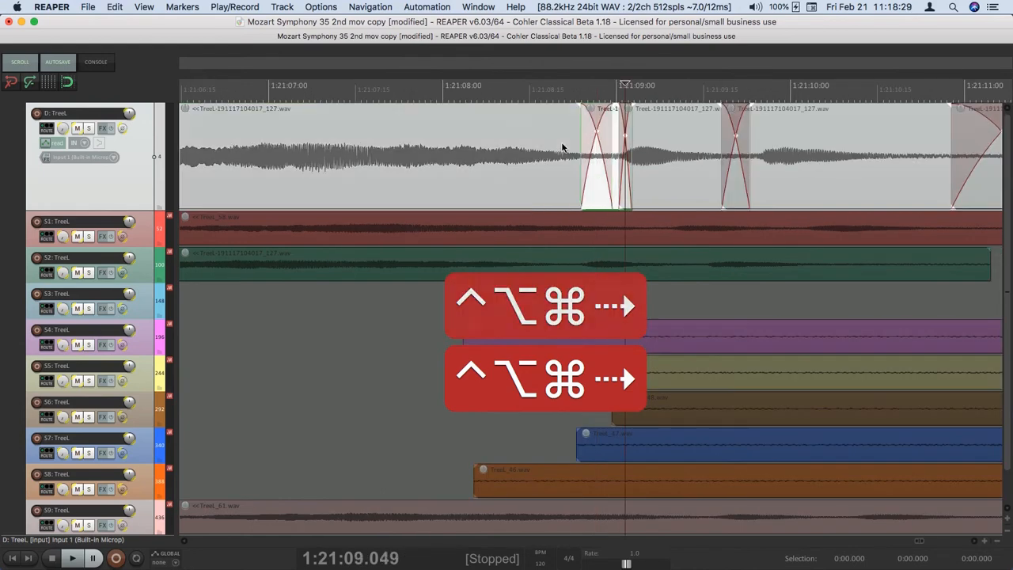
key(ctrl+alt+super+Right)
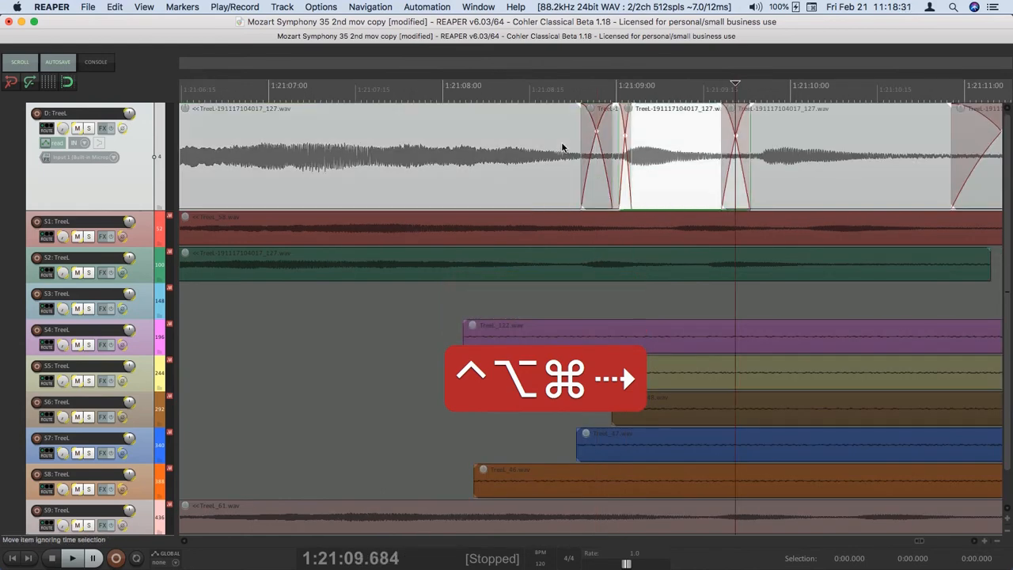
Move the edit cursor back through three crossfade midpoints on track D to the one near 1:21:02
key(ctrl+alt+super+Left)
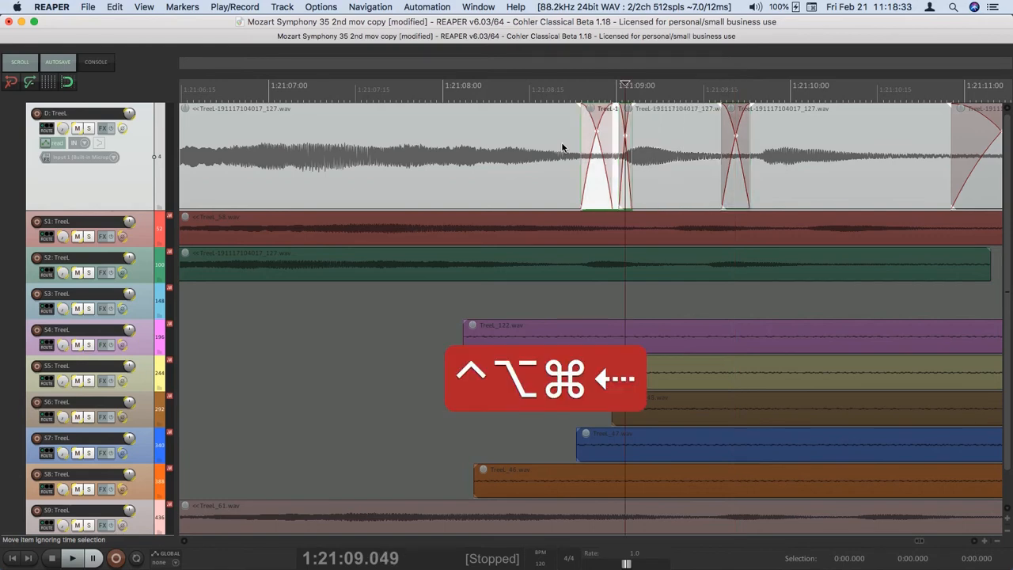
key(ctrl+alt+super+Left)
key(ctrl+alt+super+Left)
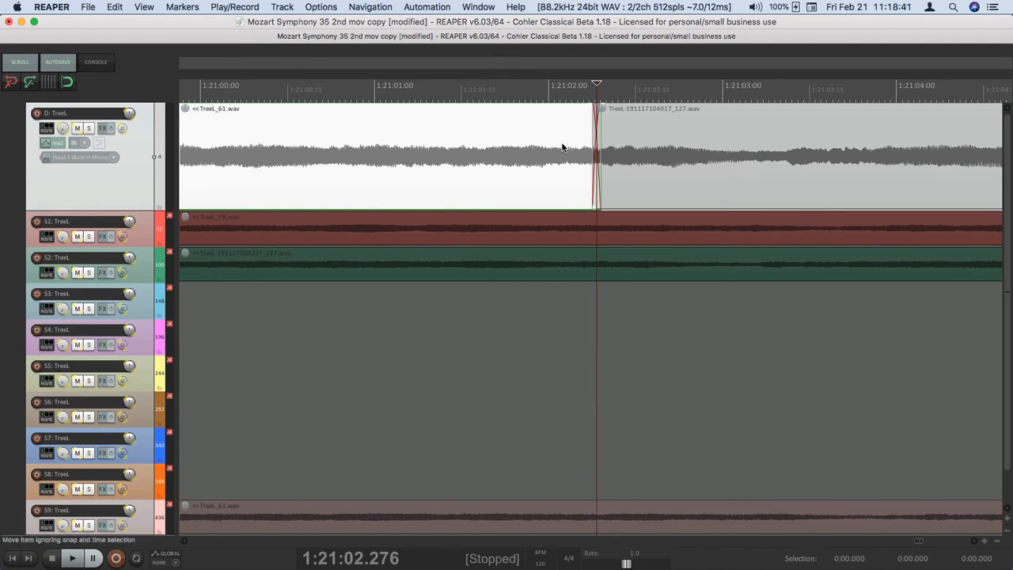
Audition the crossfade near 1:21:08.9 and advance the edit cursor through the following crossfade midpoints to the one near 1:21:11.7
key(shift+slash)
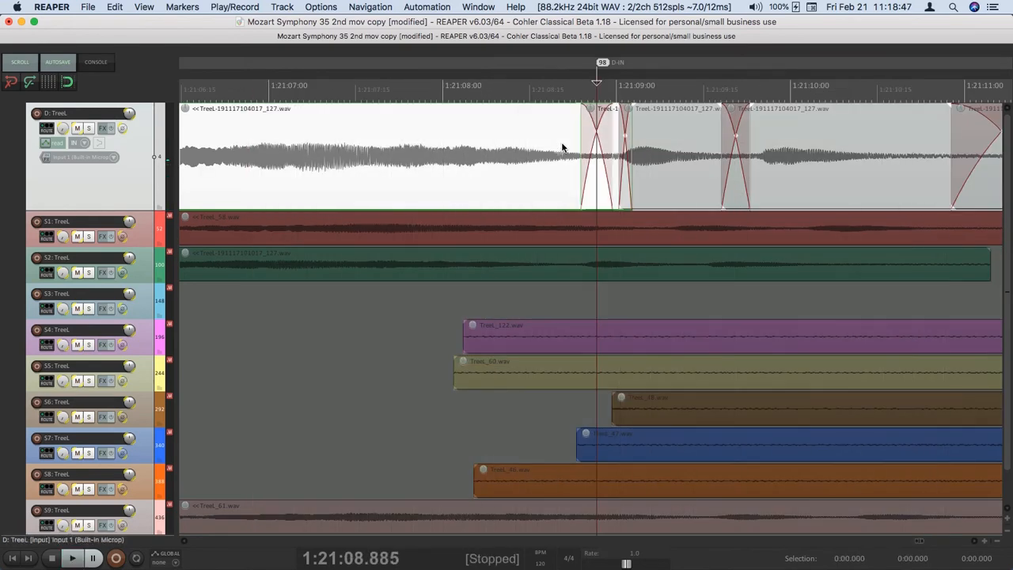
key(ctrl+alt+super+Right)
key(ctrl+alt+super+Right)
key(ctrl+alt+super+Right)
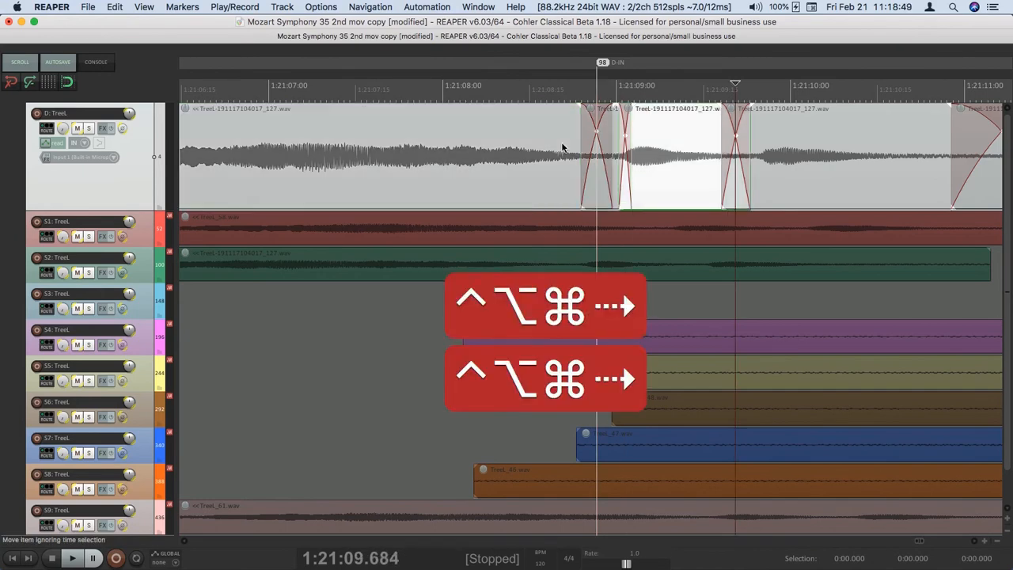
key(ctrl+alt+super+Right)
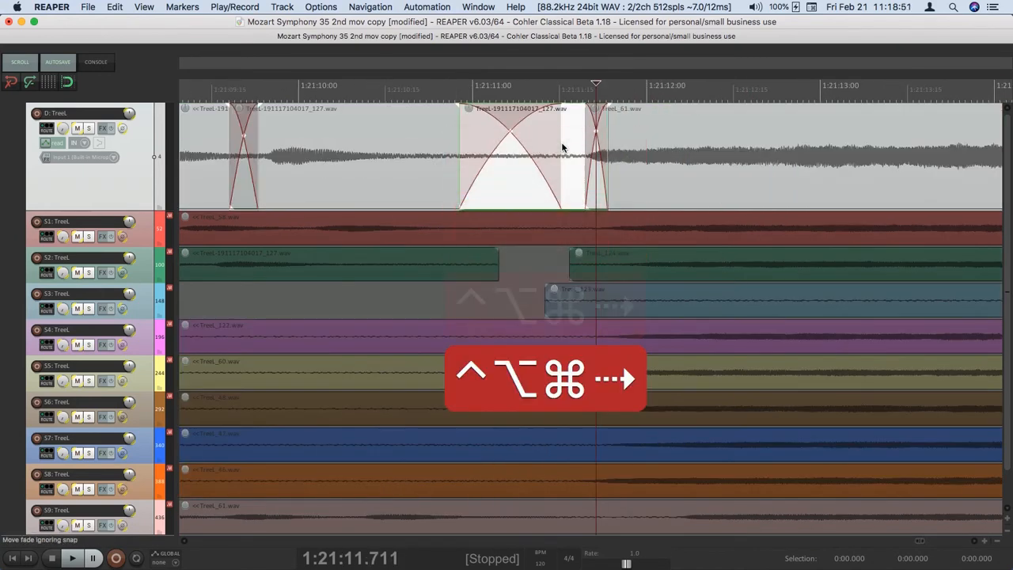
Audition track D's crossfades near 1:21:18, 1:21:24 and 1:21:31 in order, go back through the previous two, and stop playback
key(Insert)
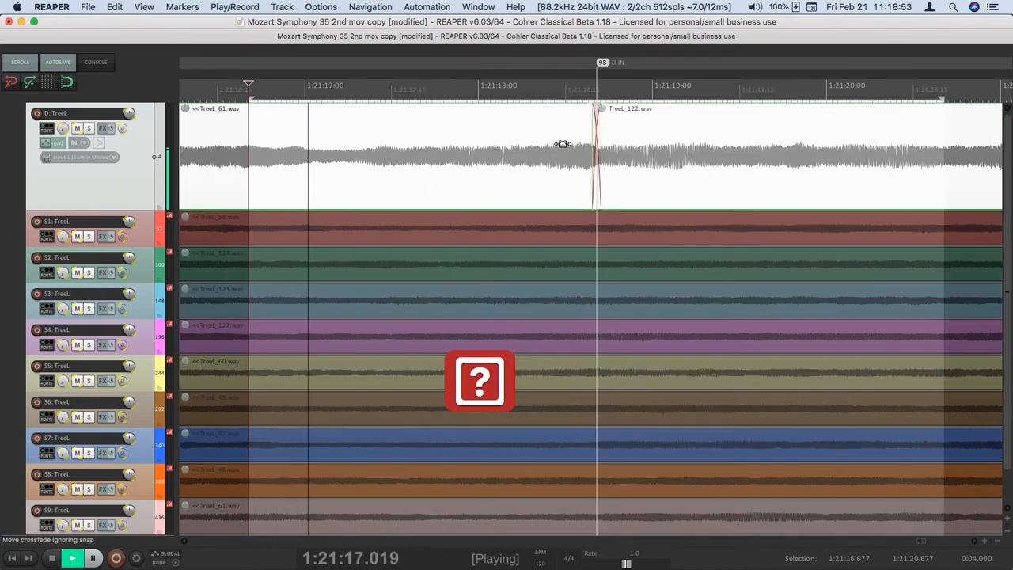
key(Insert)
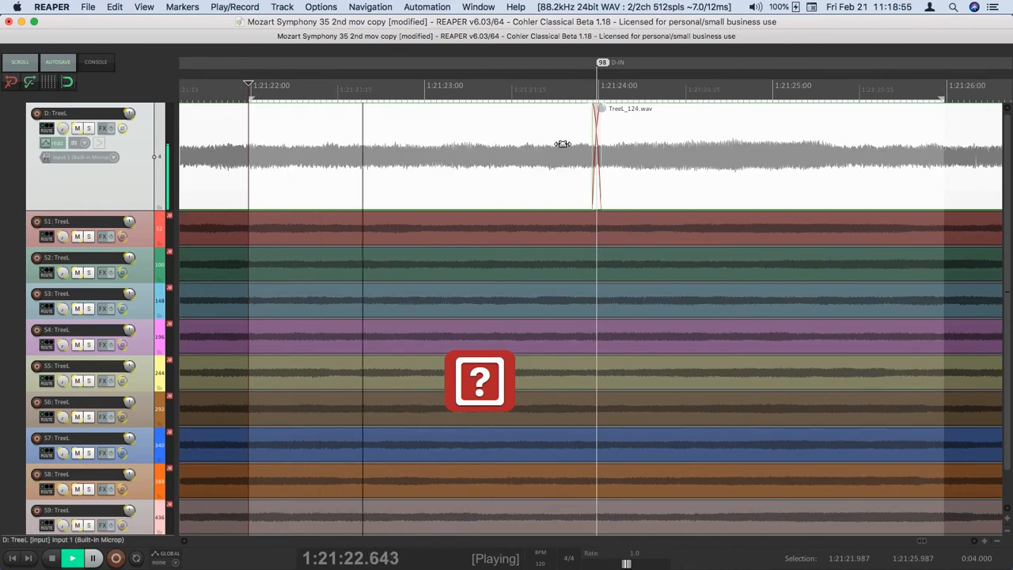
key(Insert)
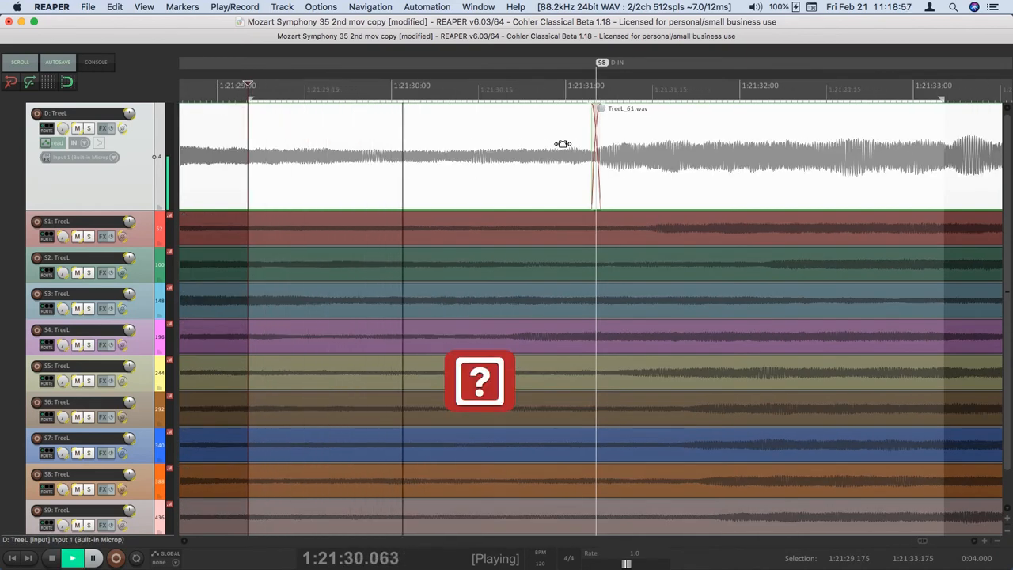
key(Insert)
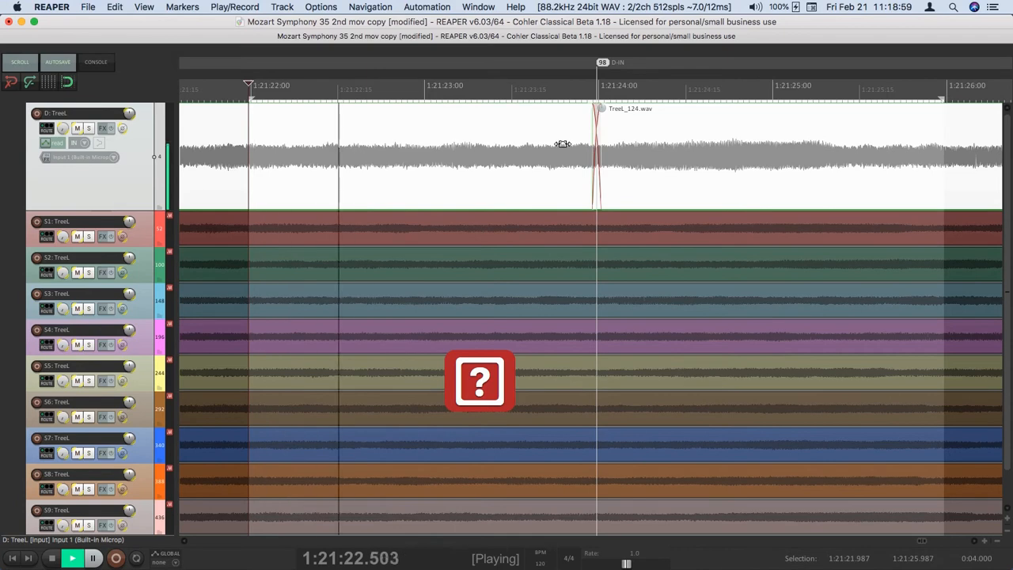
key(Insert)
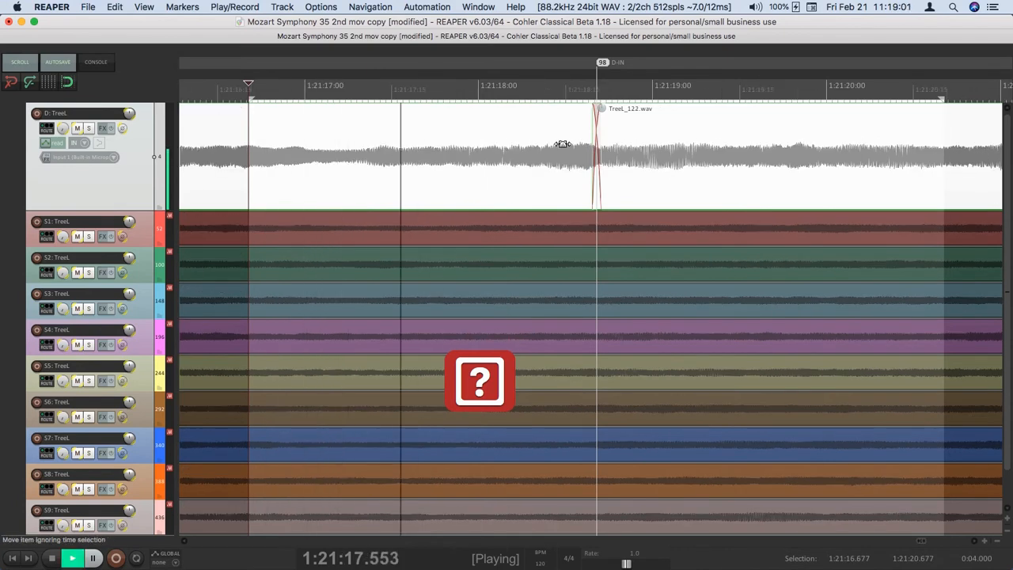
key(space)
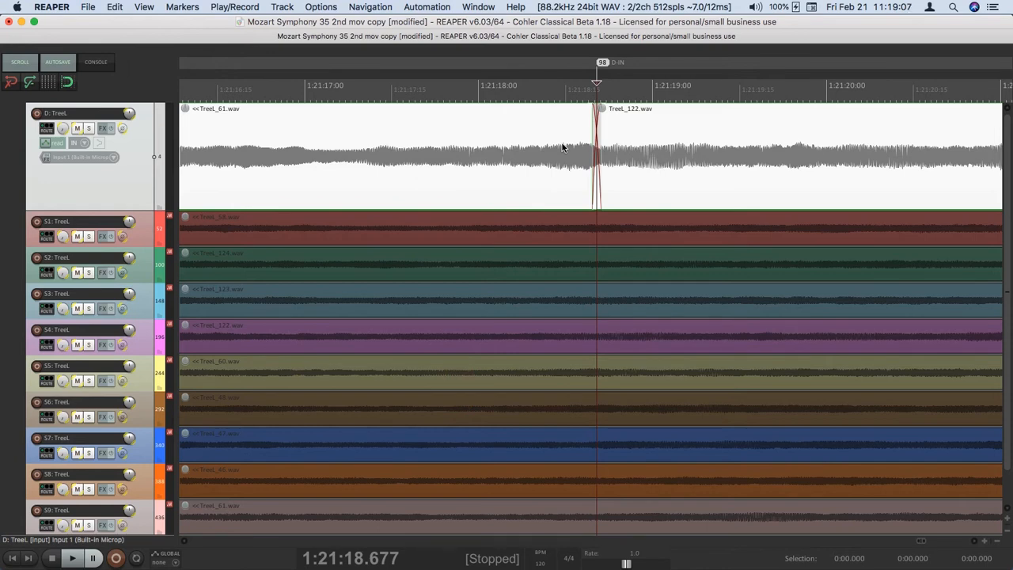
Move the edit cursor to the end of track D's last item and back to the start of its first item
key(alt+super+Right)
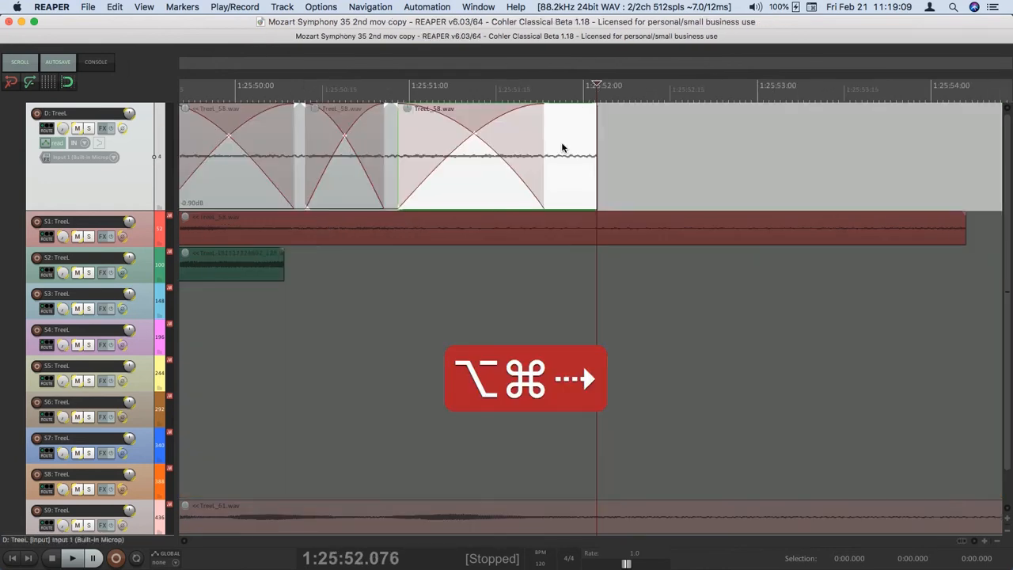
key(alt+super+Left)
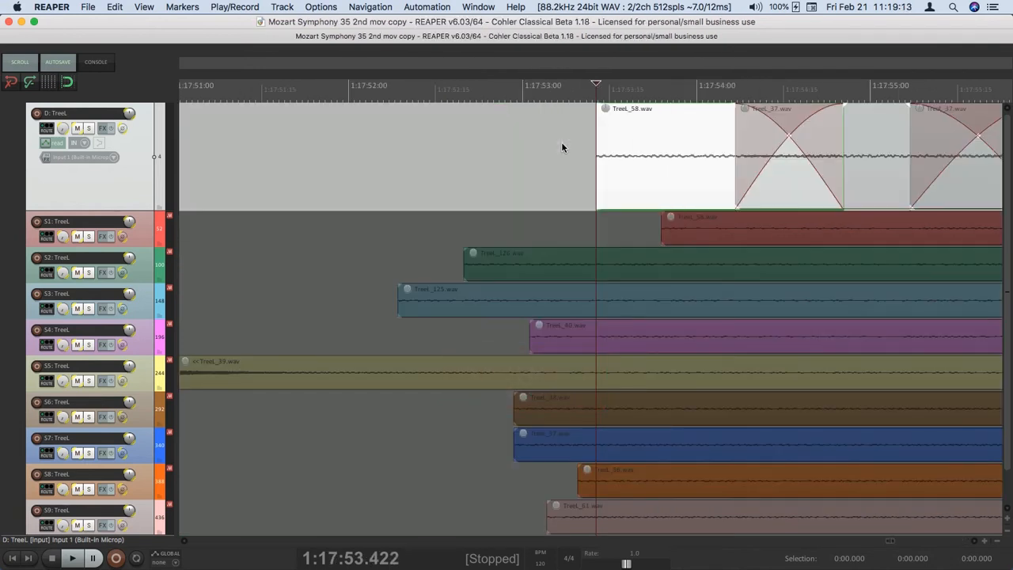
Move the edit cursor to the first item's start on source tracks S1 through S3, and return track by track to D
key(alt+super+Down)
key(alt+super+Down)
key(alt+super+Down)
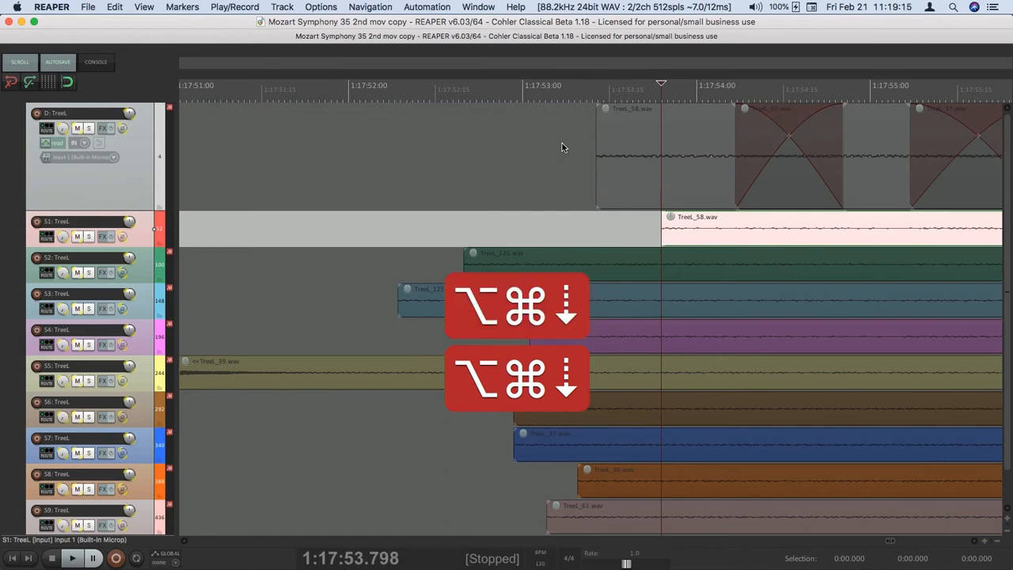
key(alt+super+Up)
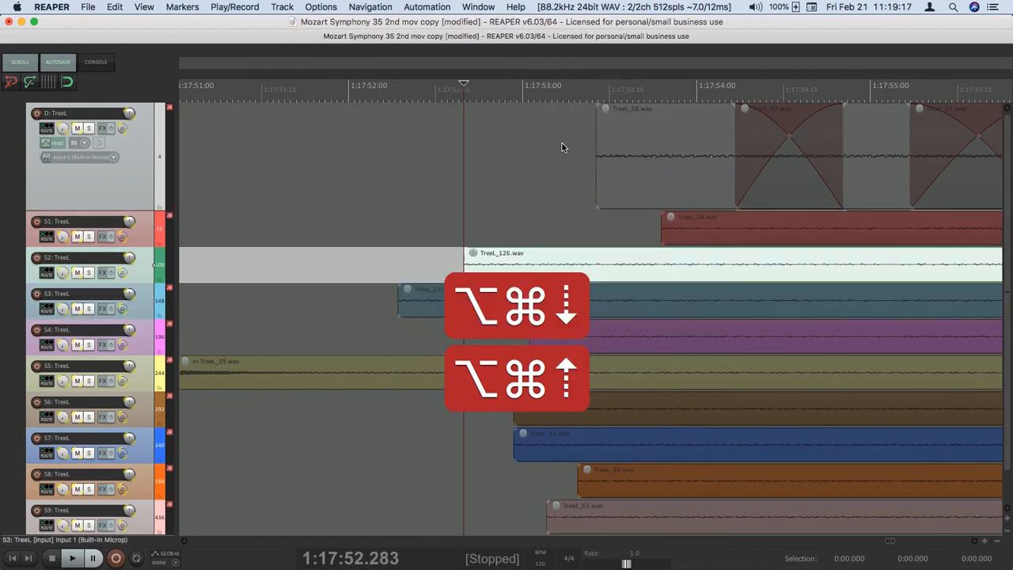
key(alt+super+Up)
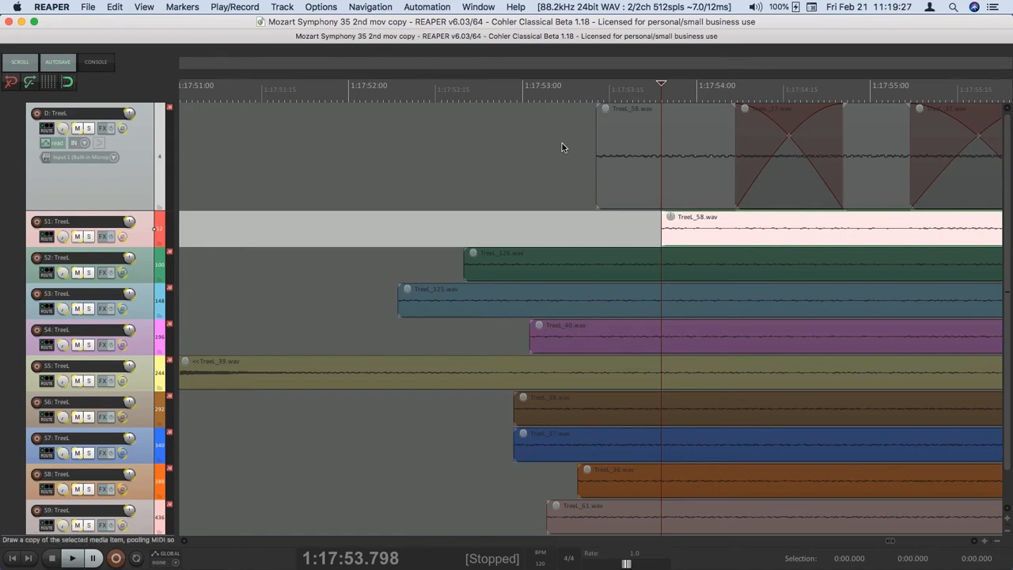
key(alt+super+Up)
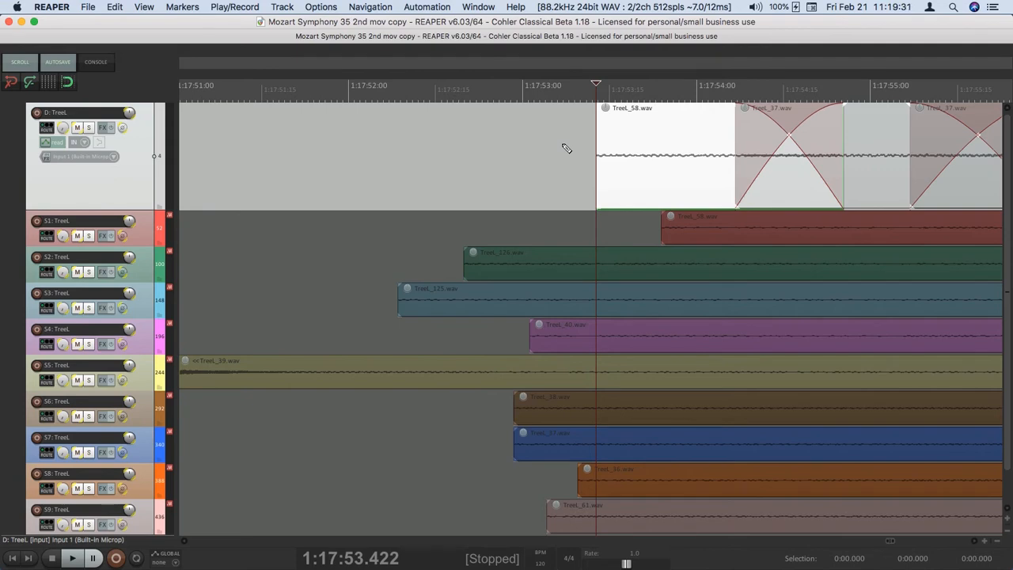
Zoom from the whole project to a time selection of about 1:20:02.7 to 1:20:16.8, return to the full project, and clear the selection
key(z)
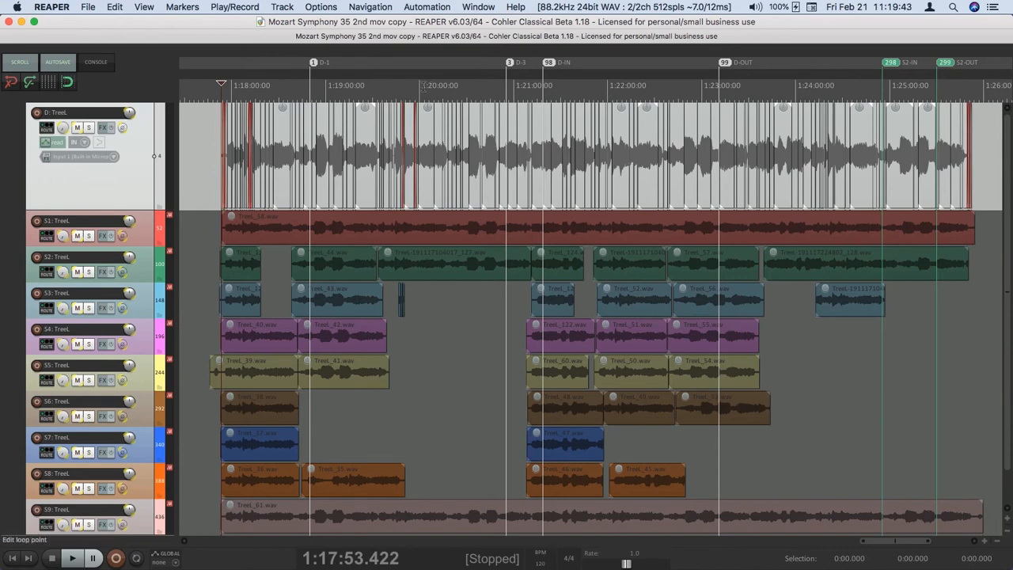
drag(423, 87, 446, 88)
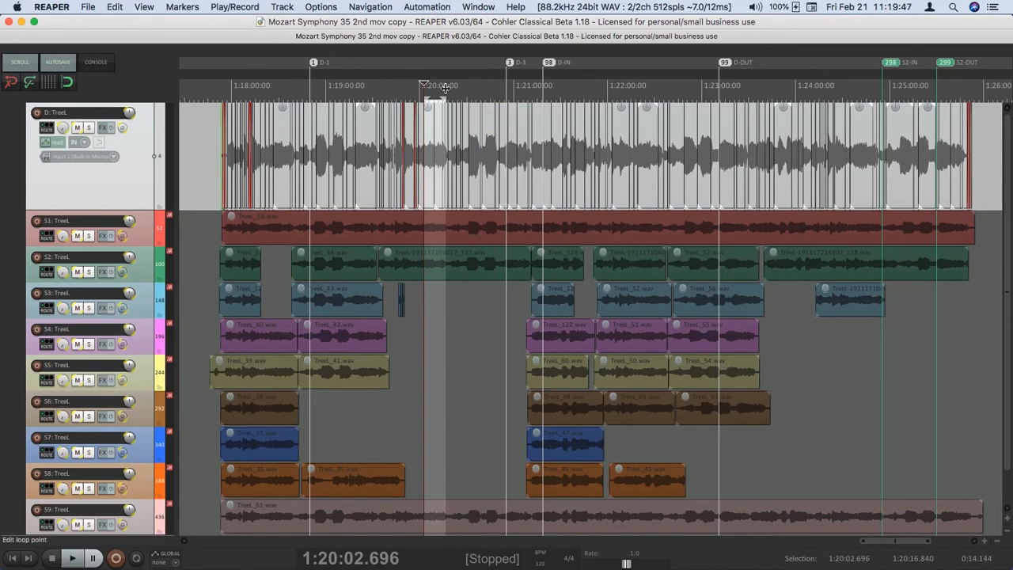
key(z)
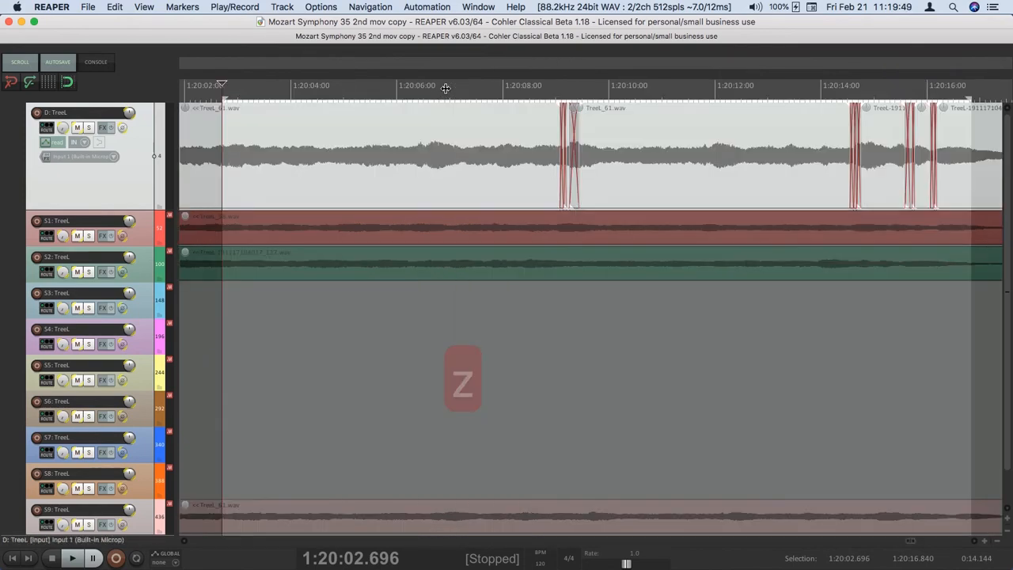
key(p)
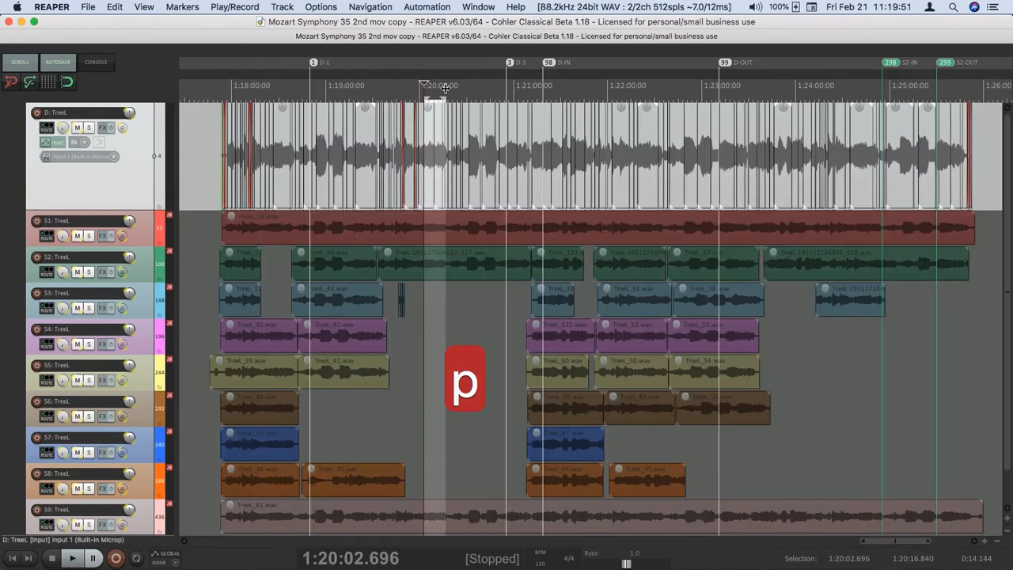
key(Escape)
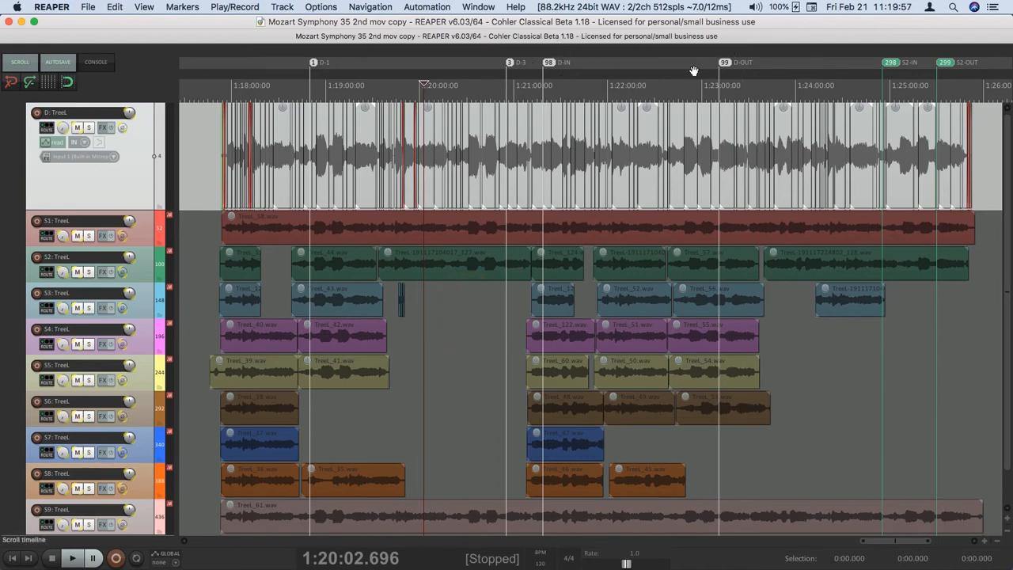
Zoom the timeline to the span between markers D-IN and D-OUT, and remove the D-OUT marker
key(z)
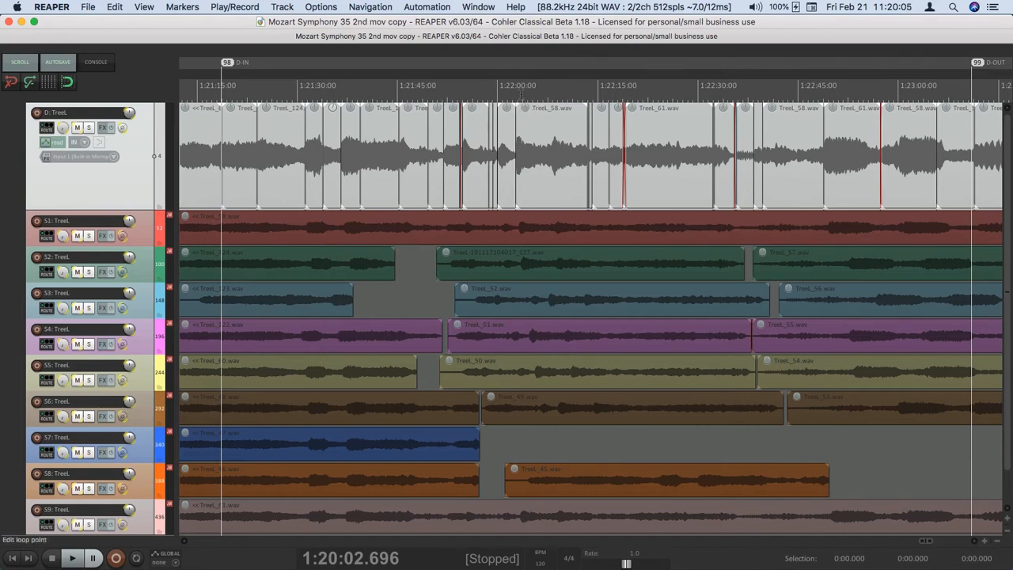
key(super+bracketright)
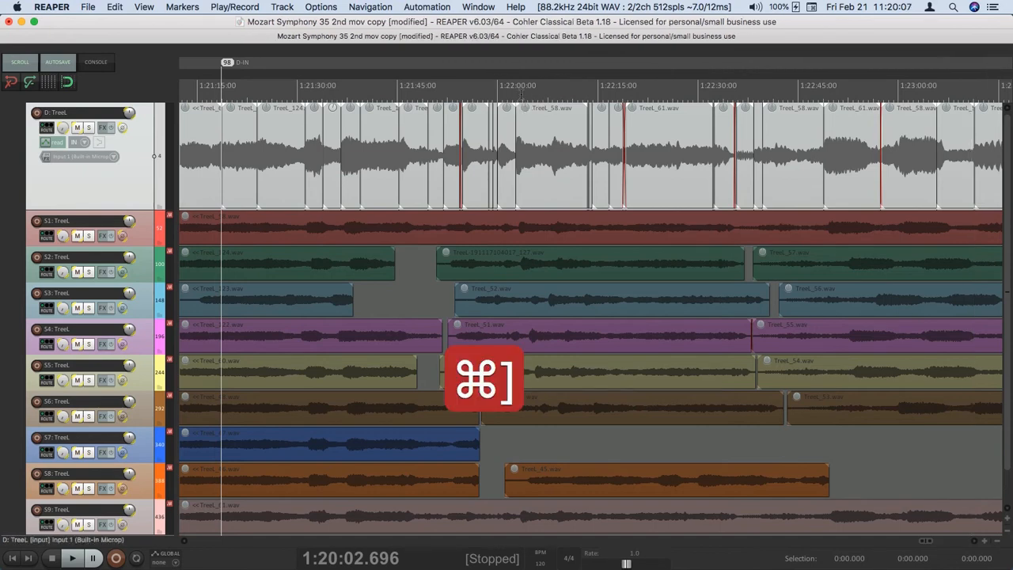
Select track D's items at about 1:21:40 and 1:22:00, zoom to that selection, and return to the full project view
click(383, 148)
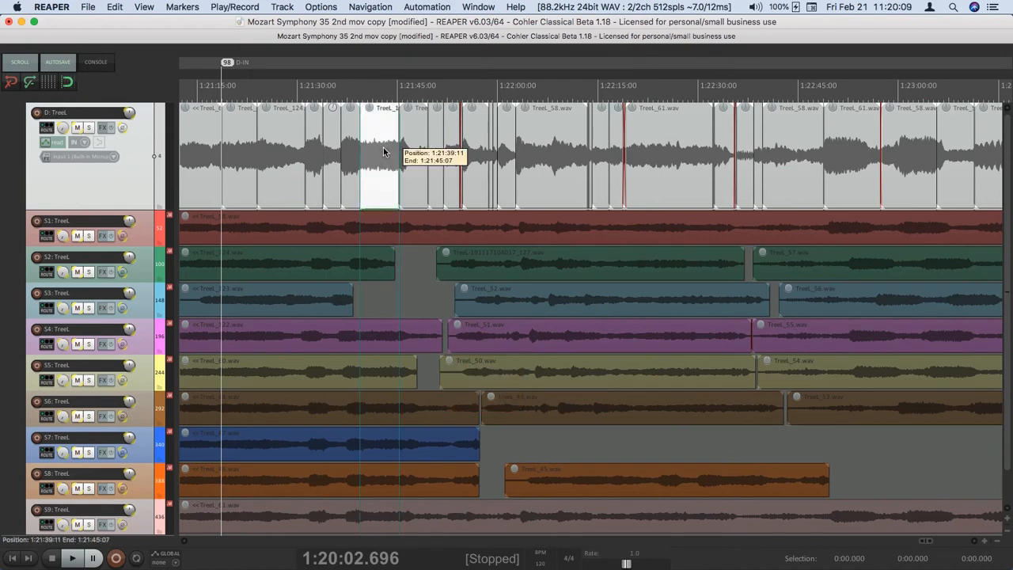
super+click(504, 148)
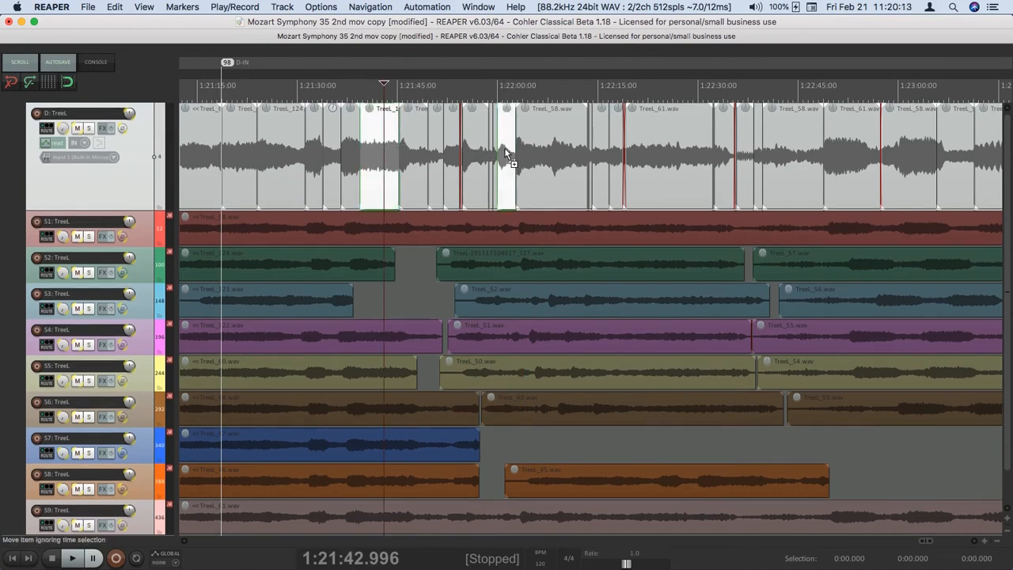
key(z)
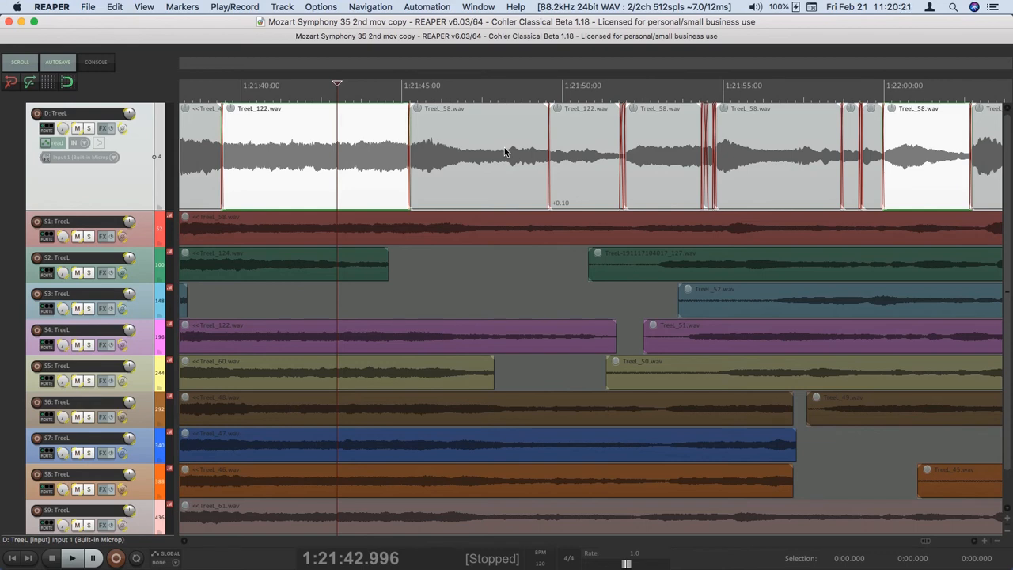
key(z)
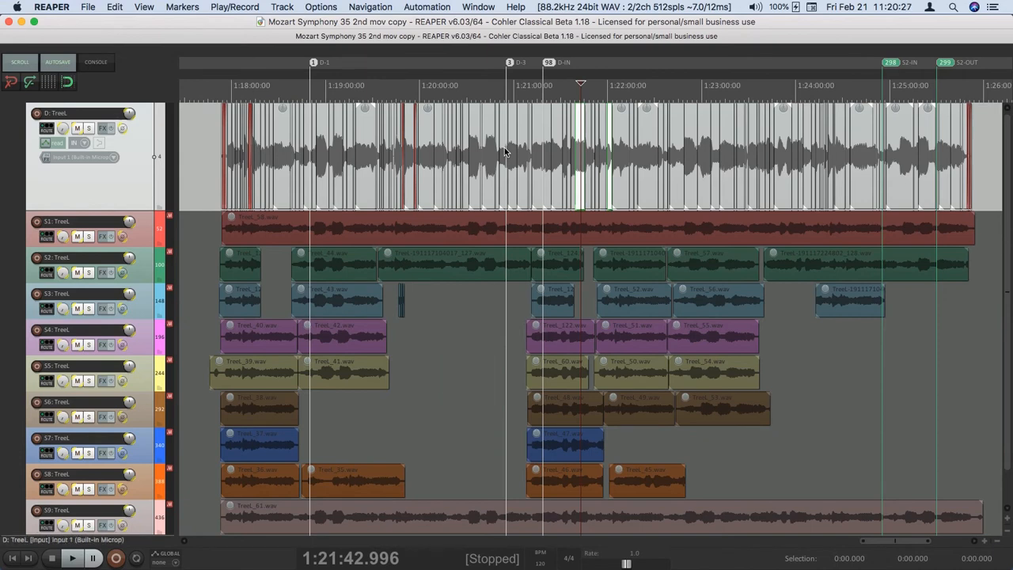
key(a)
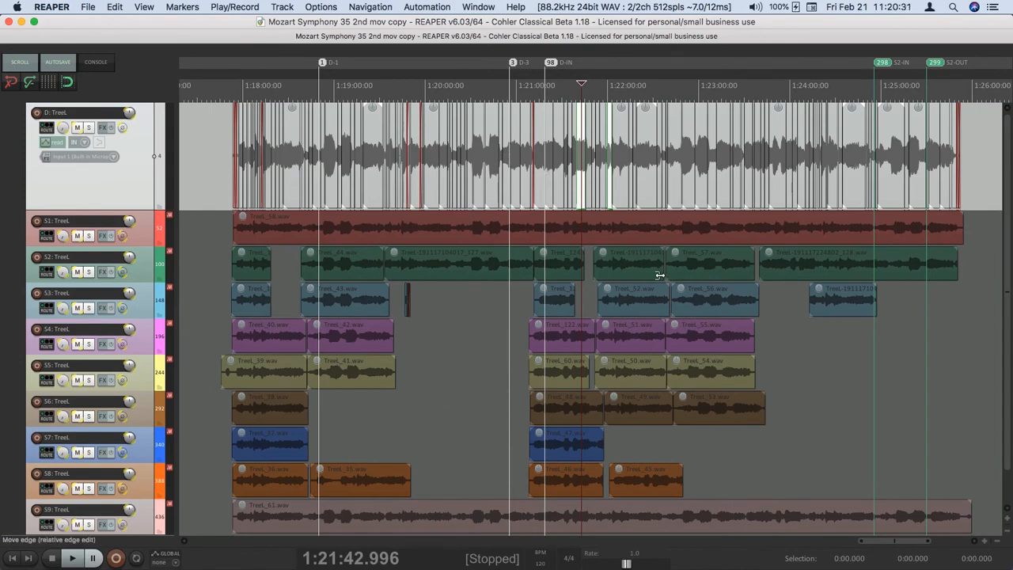
Copy the last item on track S2 and paste it into the empty area of S1 at about 1:27:13.8
scroll(660, 275, left, 5)
scroll(660, 276, right, 5)
scroll(660, 276, right, 8)
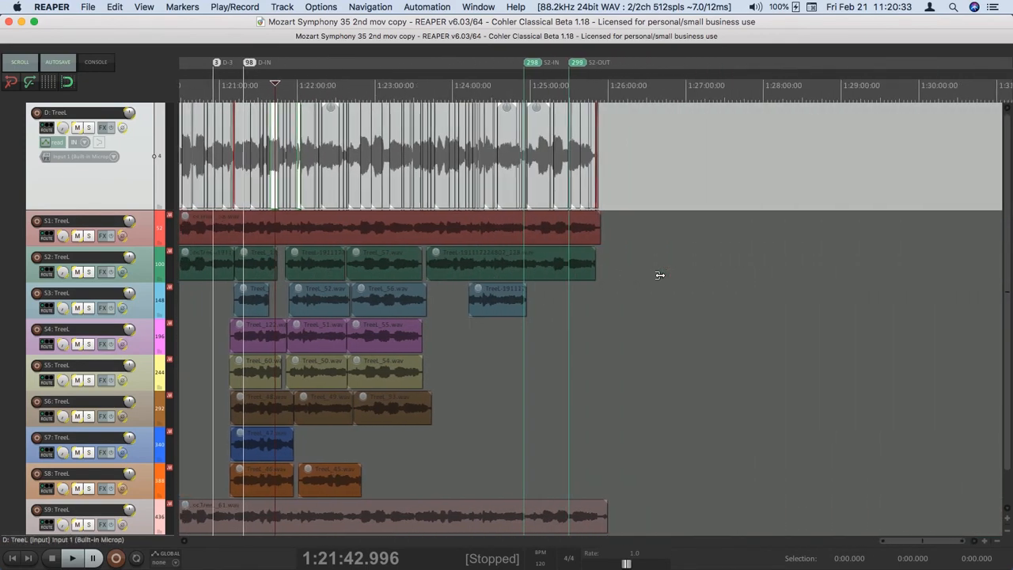
click(498, 261)
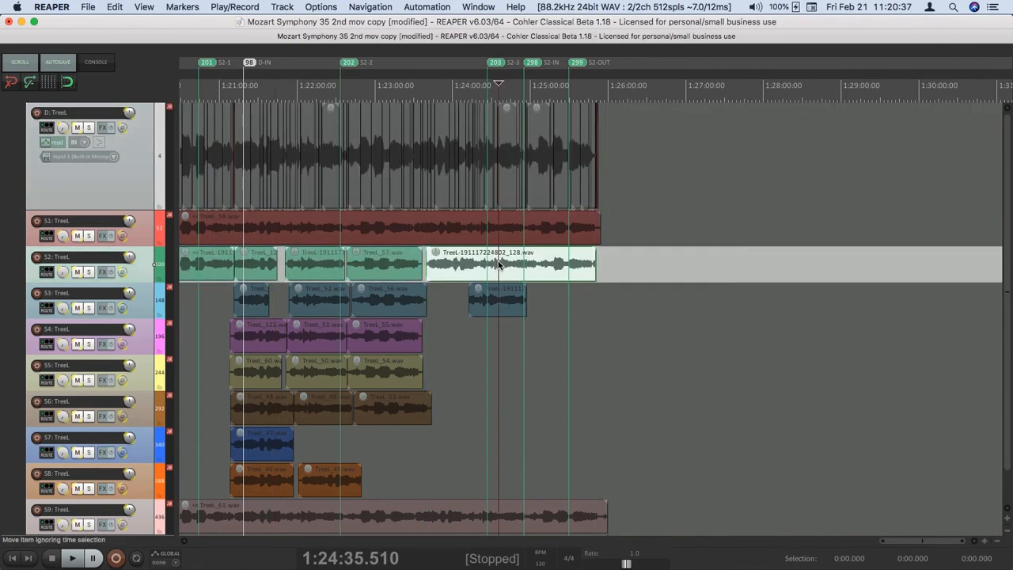
key(super+c)
click(704, 228)
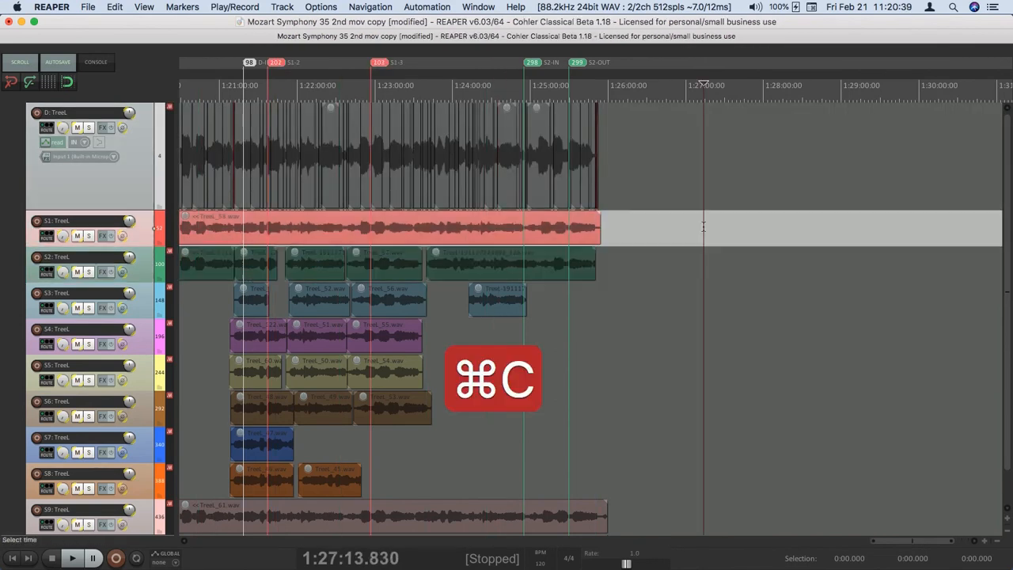
key(super+v)
Select the item at about 1:22:35 on track D, zoom to fit that track's items, and zoom out to the whole project
scroll(580, 240, left, 1)
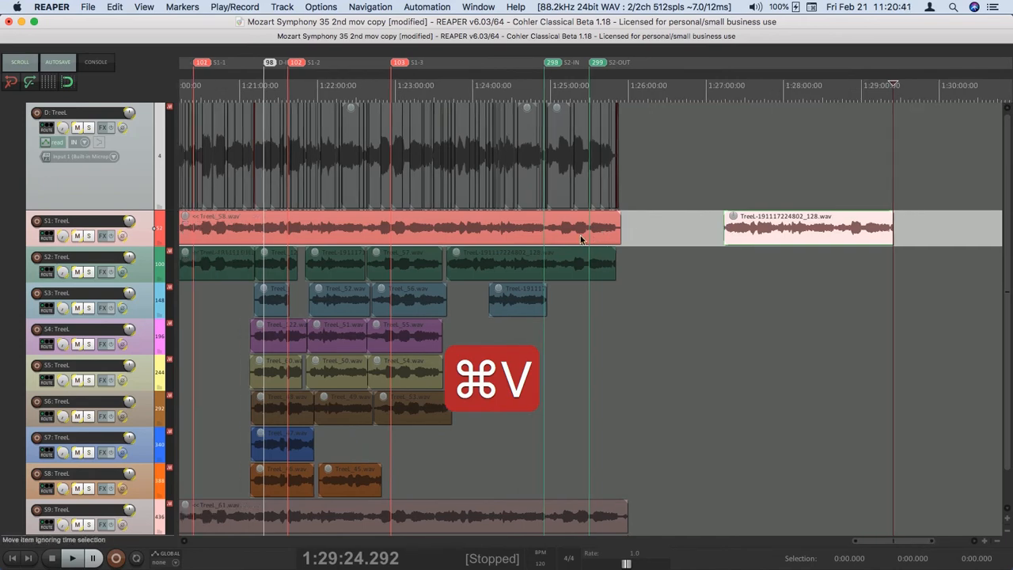
scroll(581, 237, left, 6)
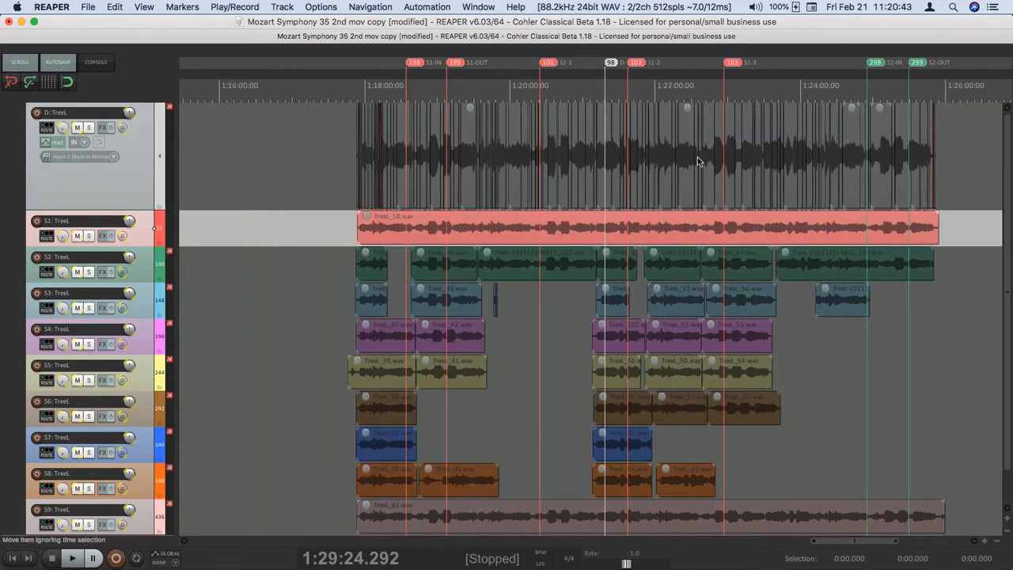
click(697, 161)
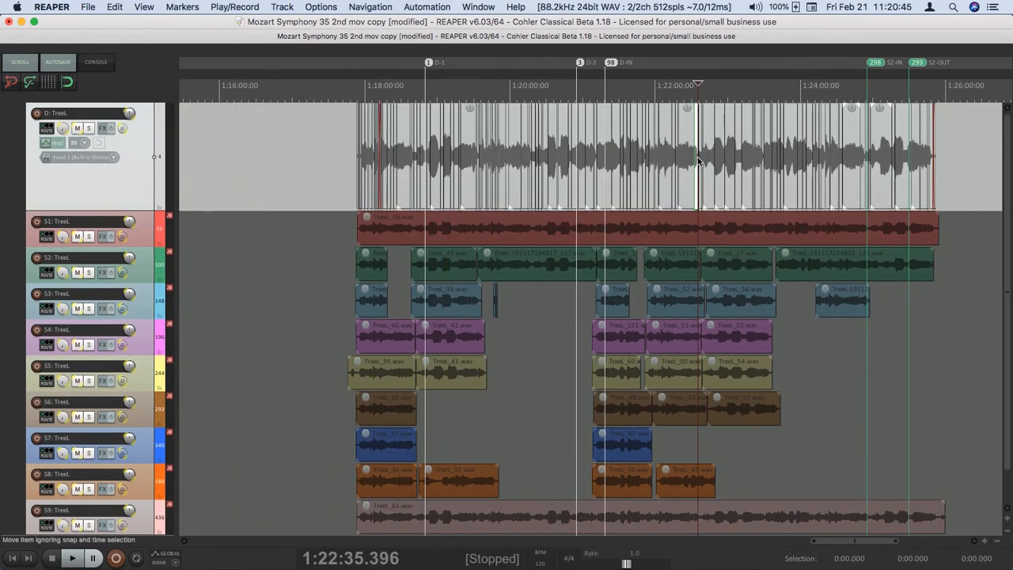
key(z)
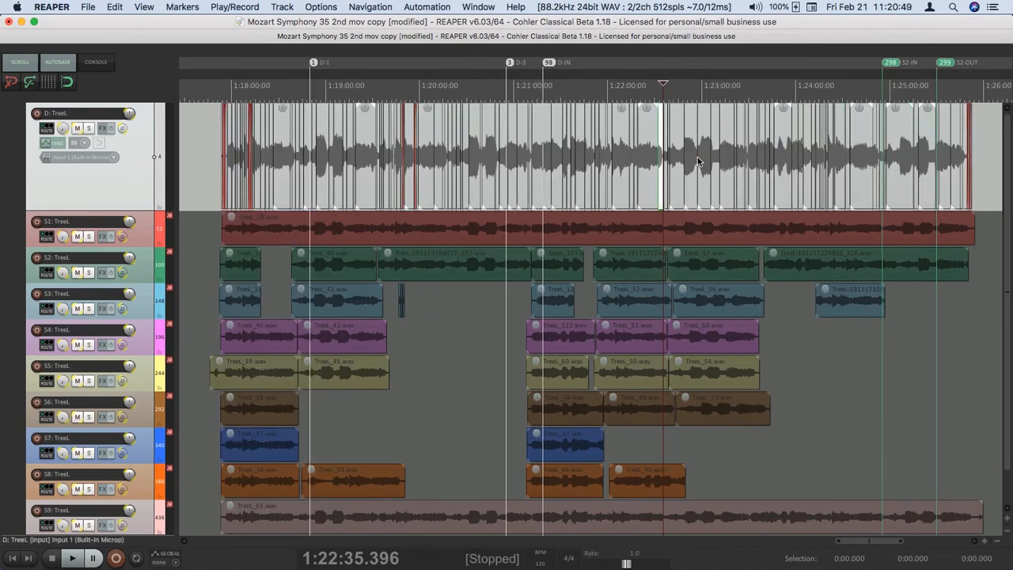
key(a)
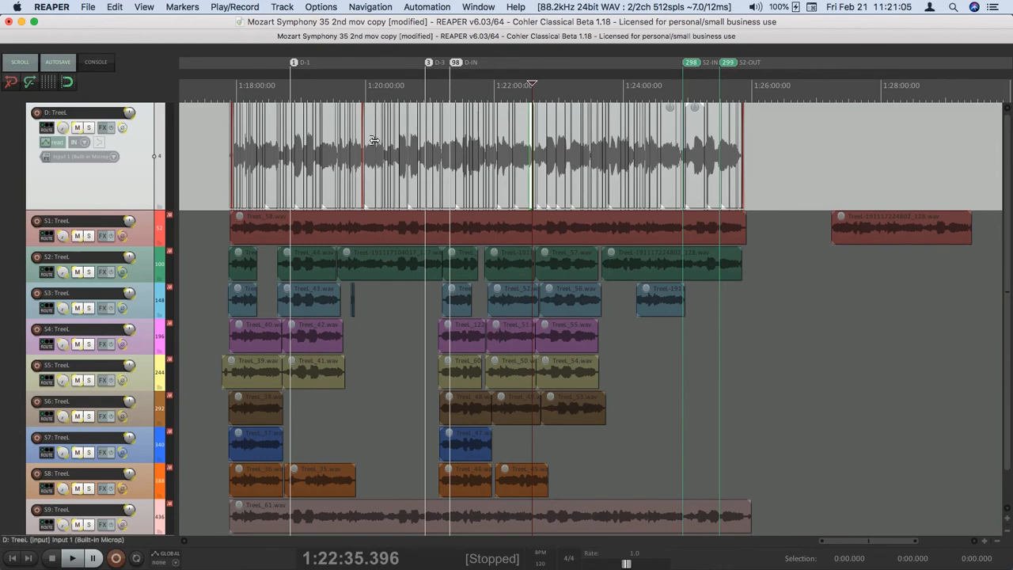
Open the crossfade editor on track D, advance through the next three crossfades, and return to the one at about 1:20:09.1
key(f)
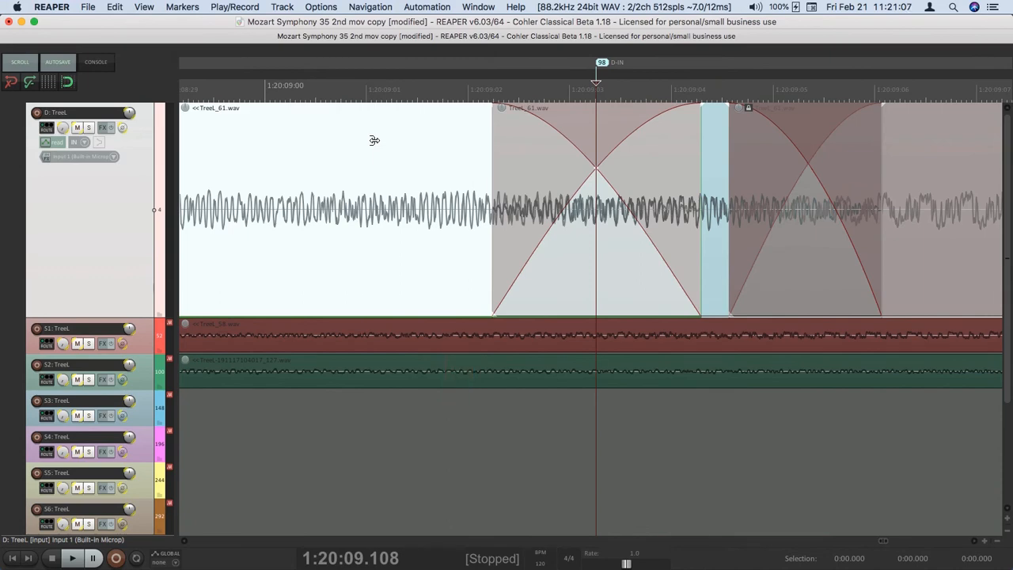
key(Right)
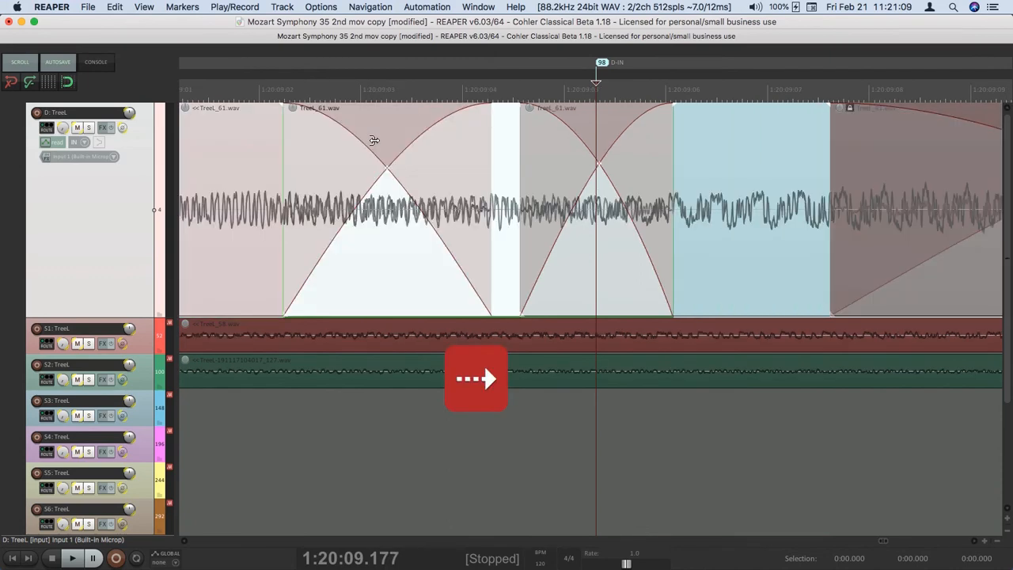
key(Right)
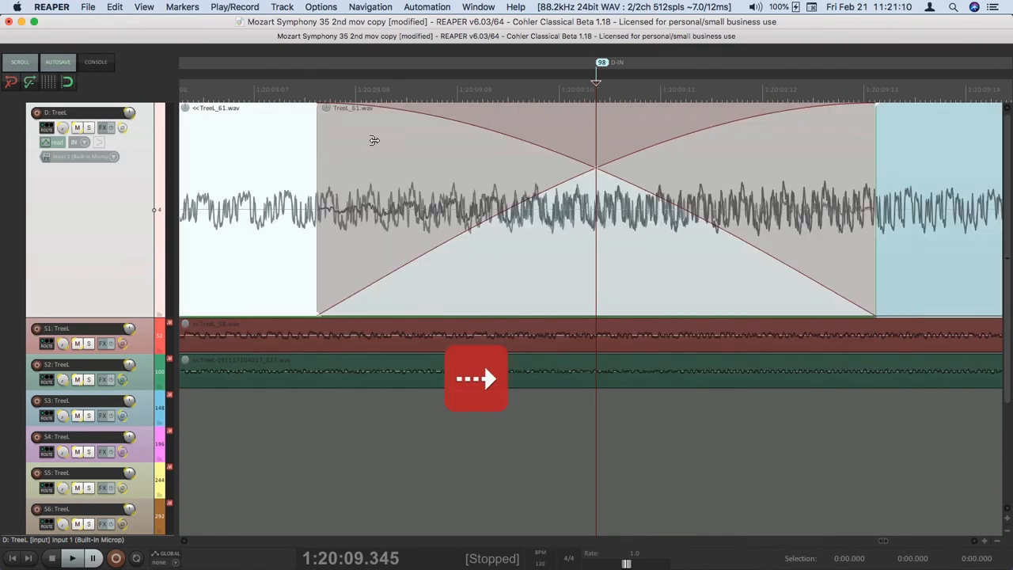
key(Right)
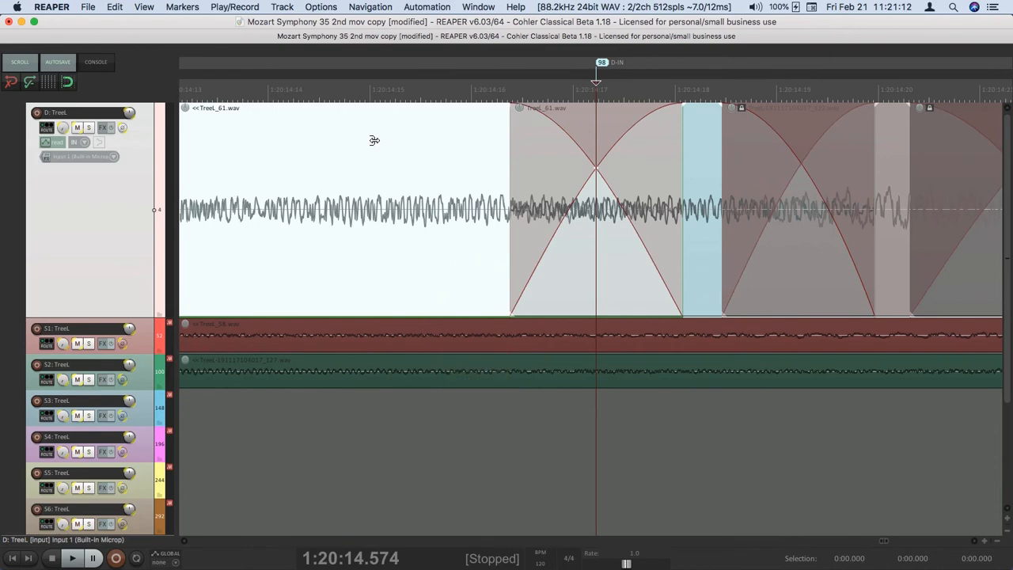
key(Left)
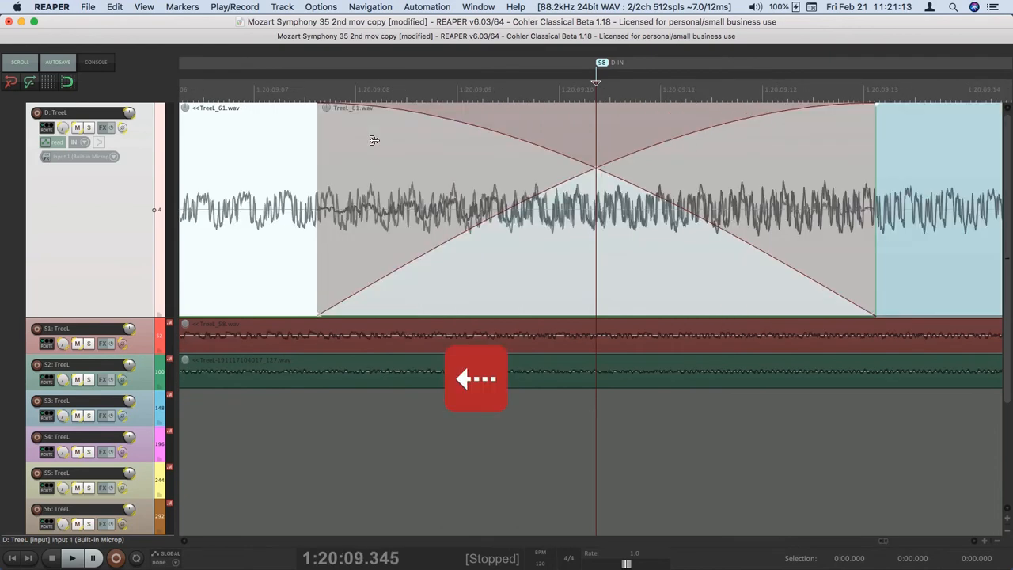
key(Left)
key(Left)
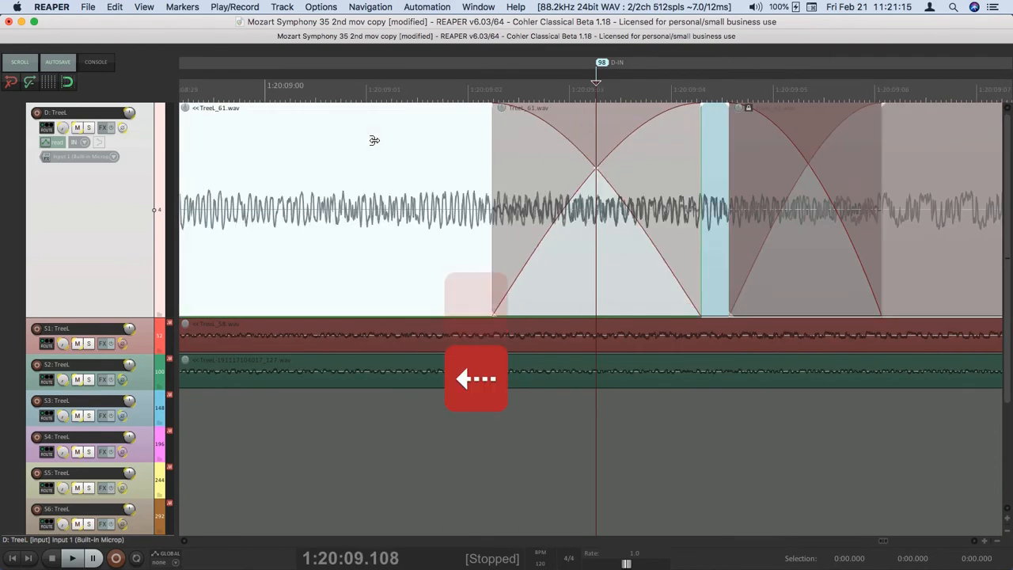
Choose the crossfade at about 1:20:15.6 on track D from a wider view and zoom in on it
scroll(523, 236, down, 1)
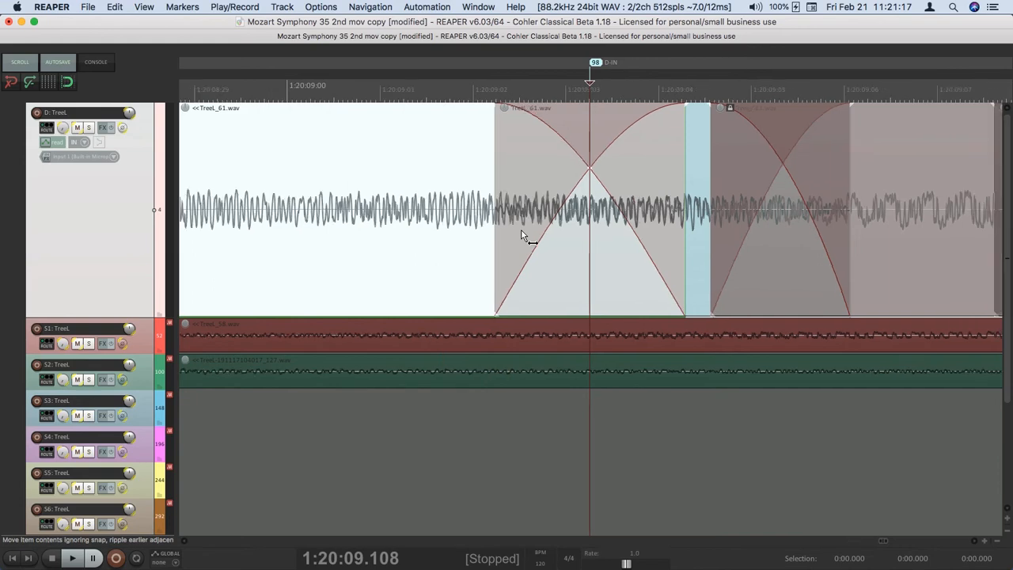
scroll(522, 236, down, 10)
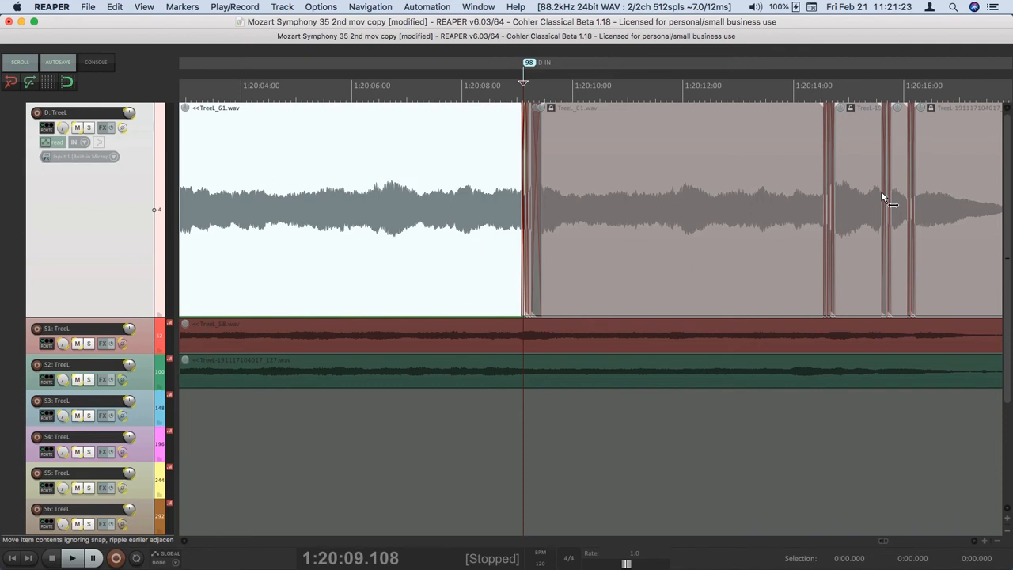
key(z)
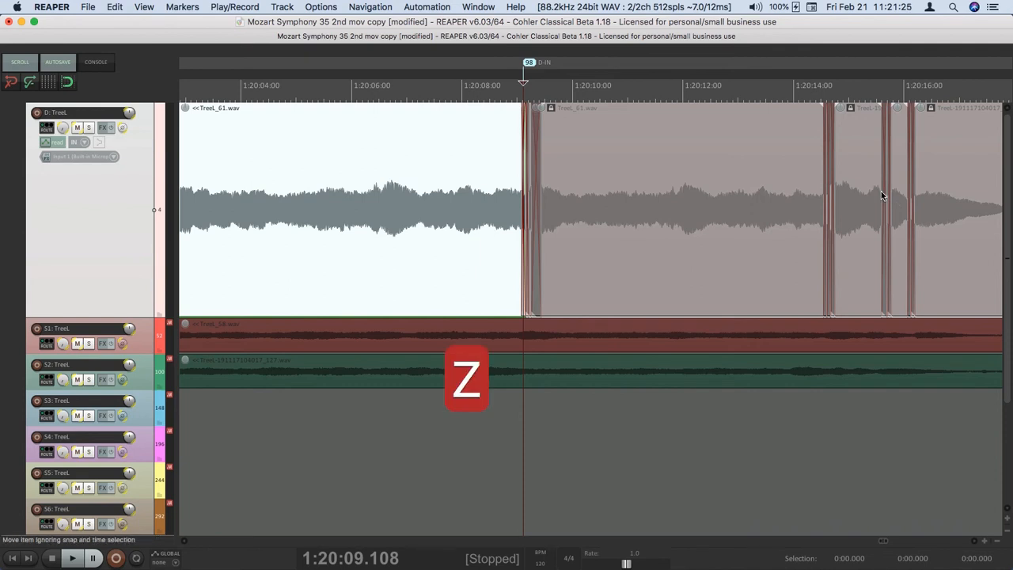
click(881, 193)
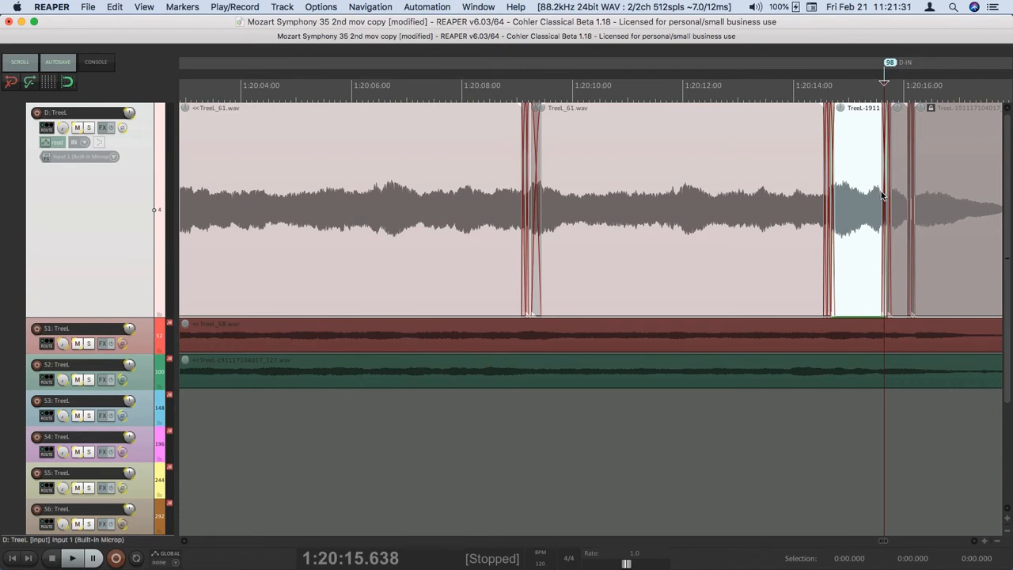
key(f)
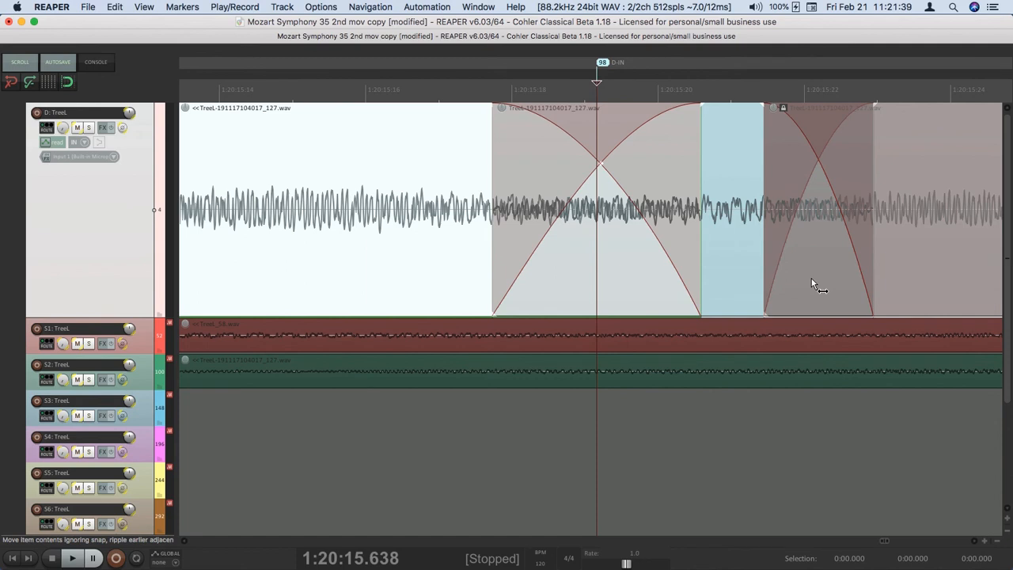
Choose the next crossfade, at about 1:20:15.7, view it with its neighbours, and exit the crossfade editor
click(811, 278)
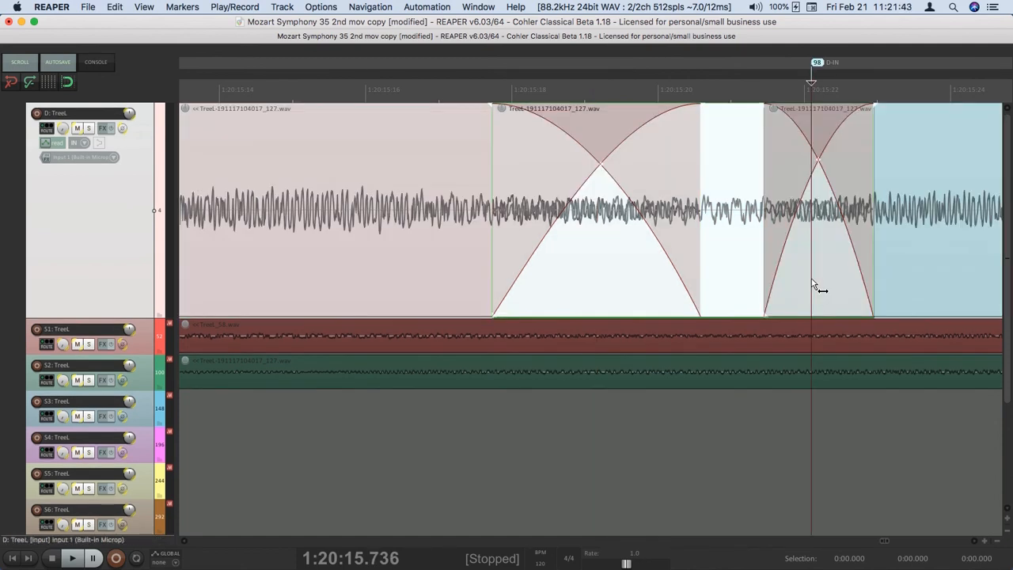
scroll(811, 285, down, 4)
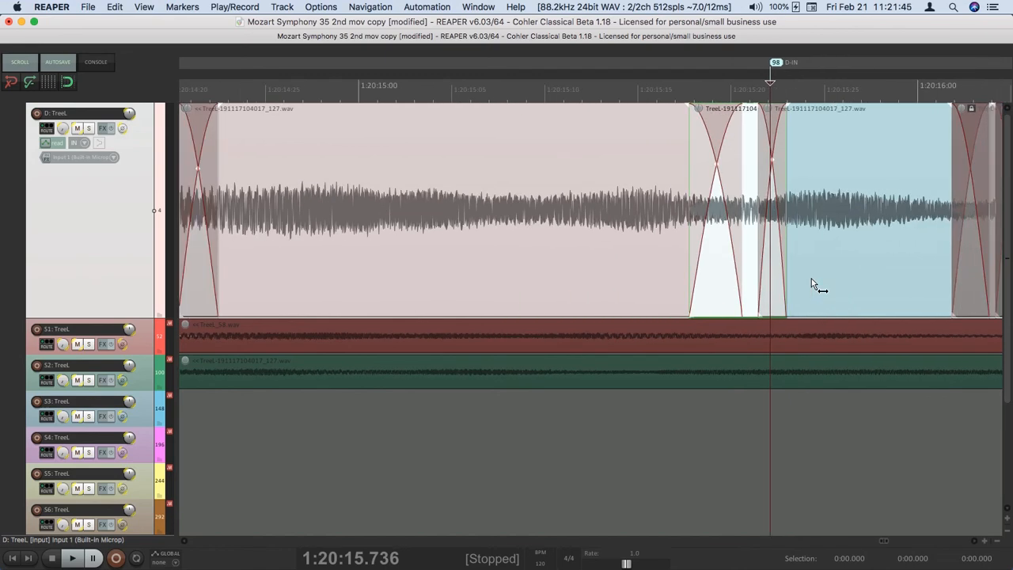
scroll(811, 285, up, 1)
scroll(816, 285, down, 2)
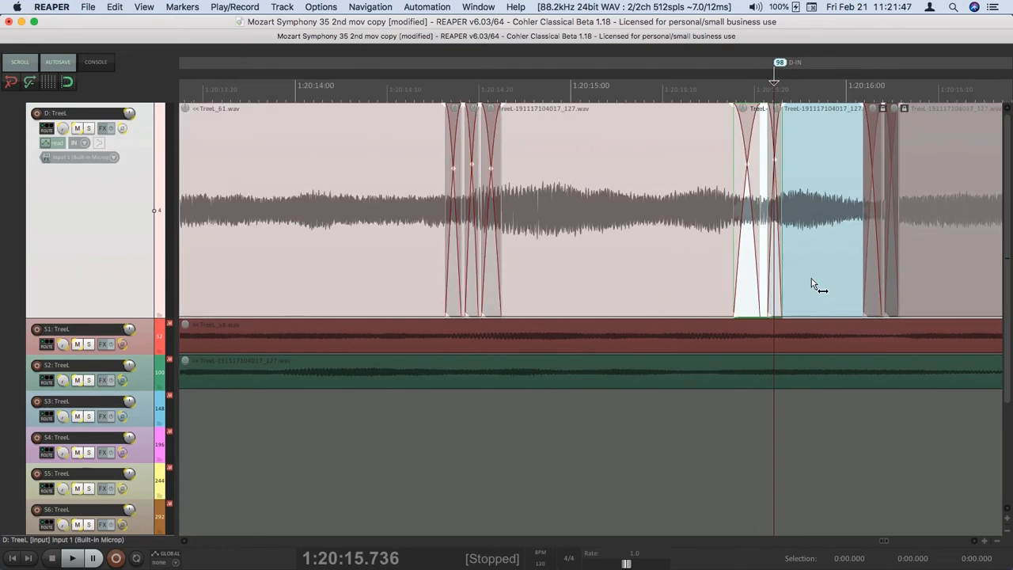
scroll(815, 285, right, 3)
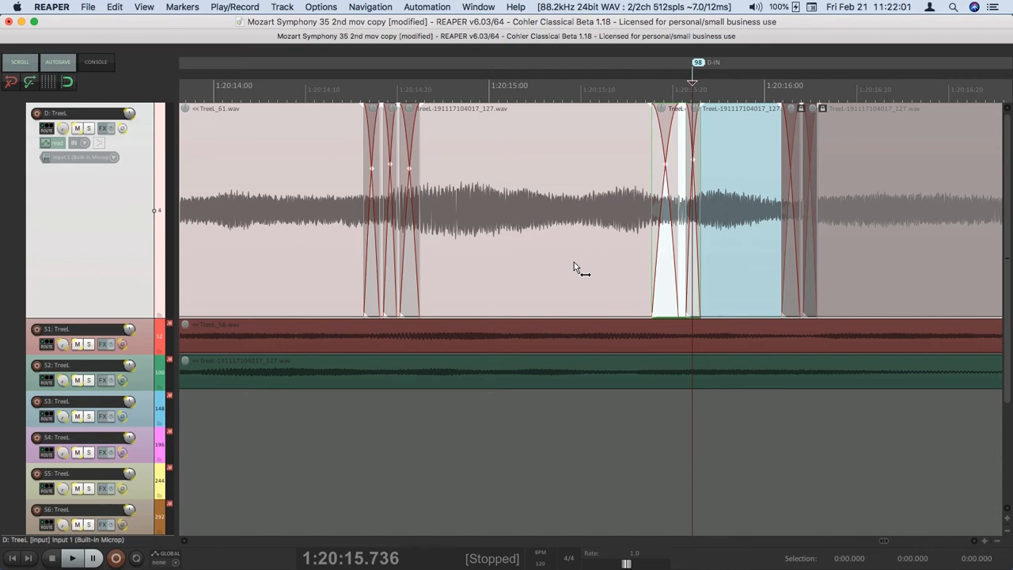
key(super+z)
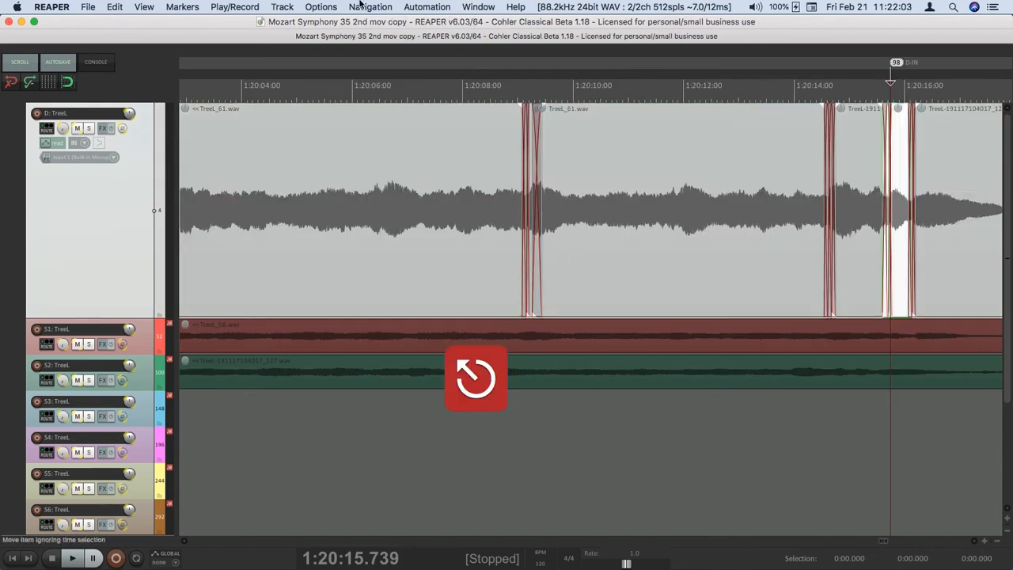
click(359, 7)
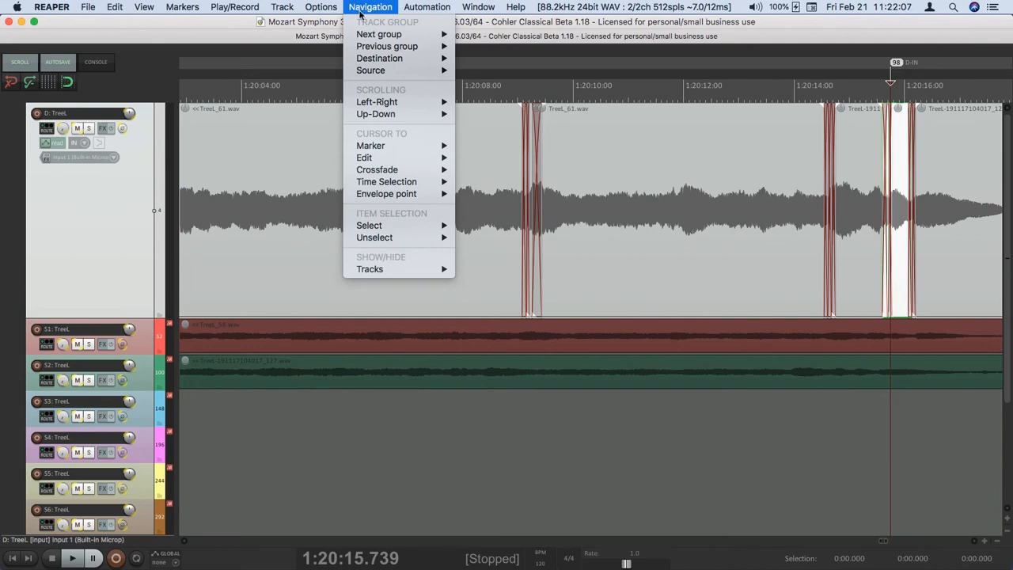
mouse_move(364, 37)
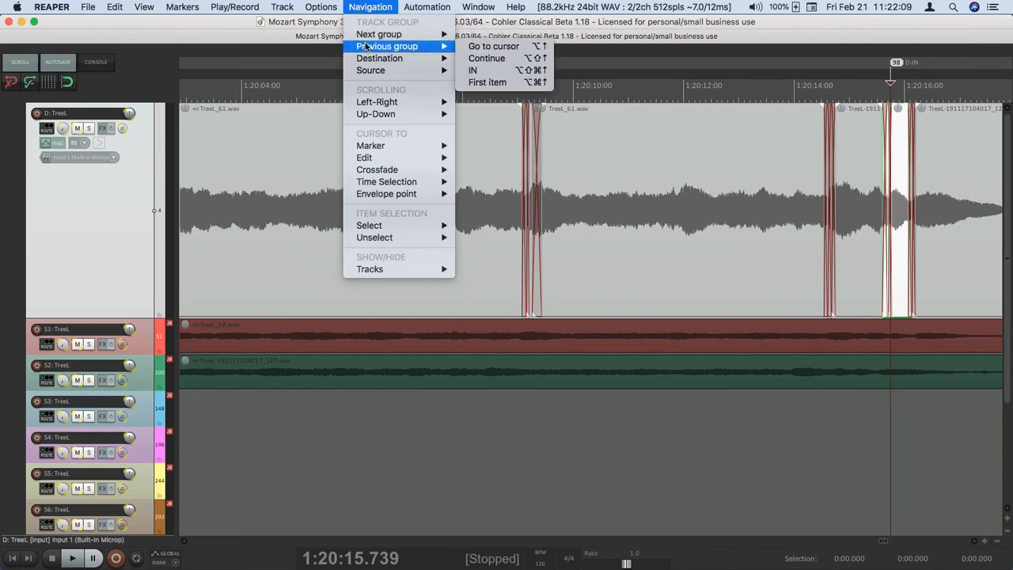
mouse_move(367, 72)
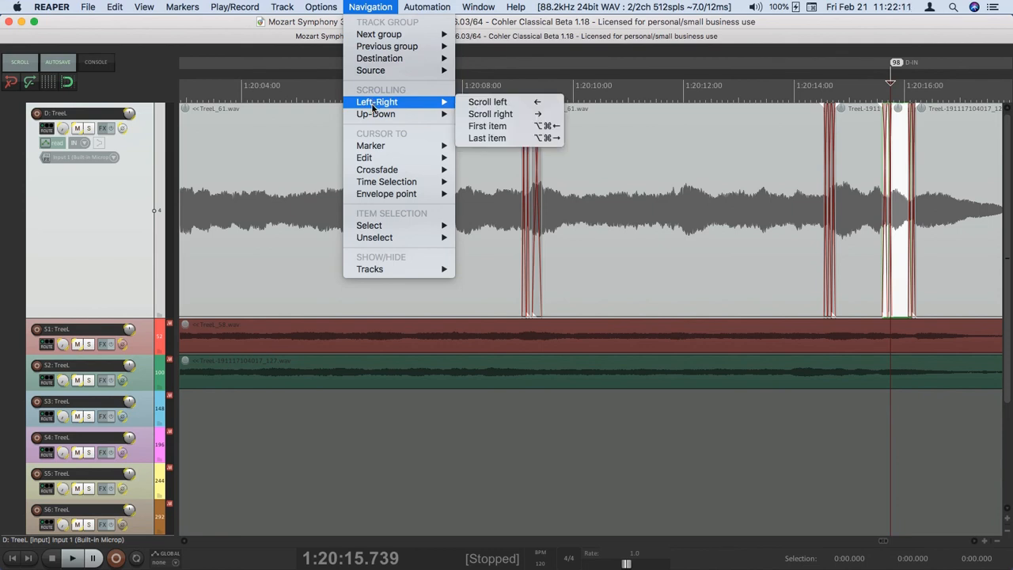
mouse_move(371, 162)
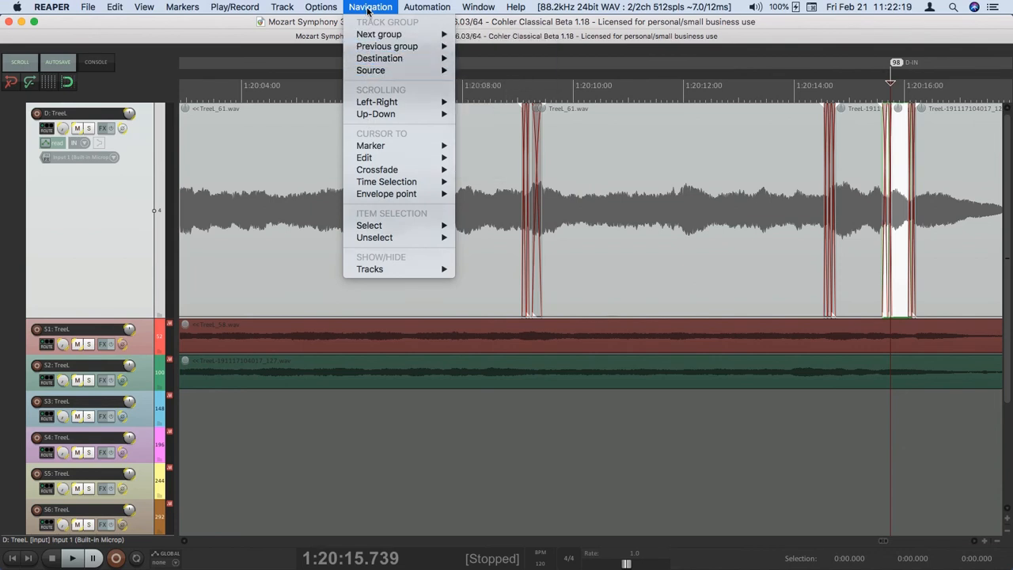
click(368, 9)
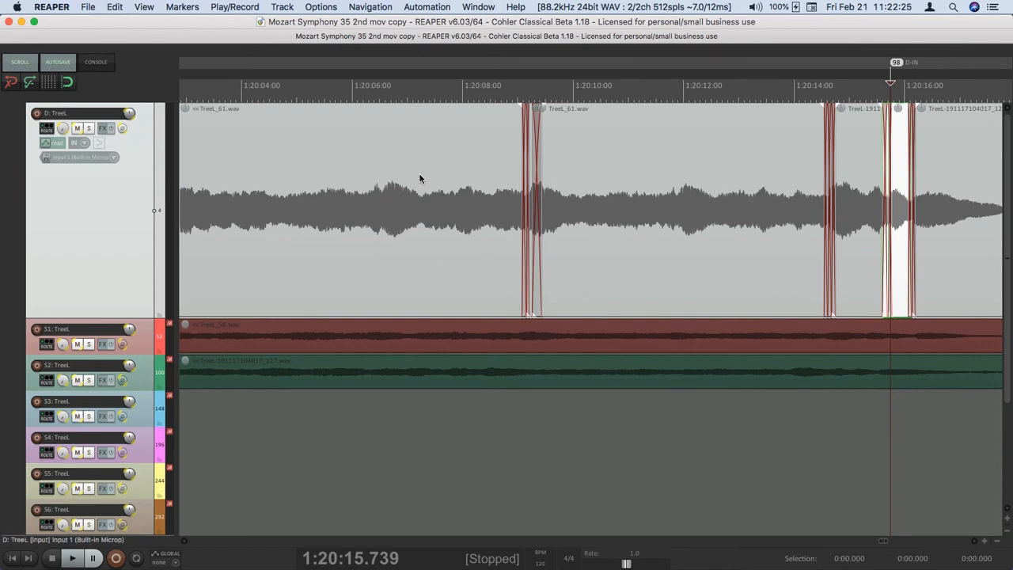
Reduce track D's height so tracks D through S9 fit in the arrange view
key(ctrl+alt+super+F12)
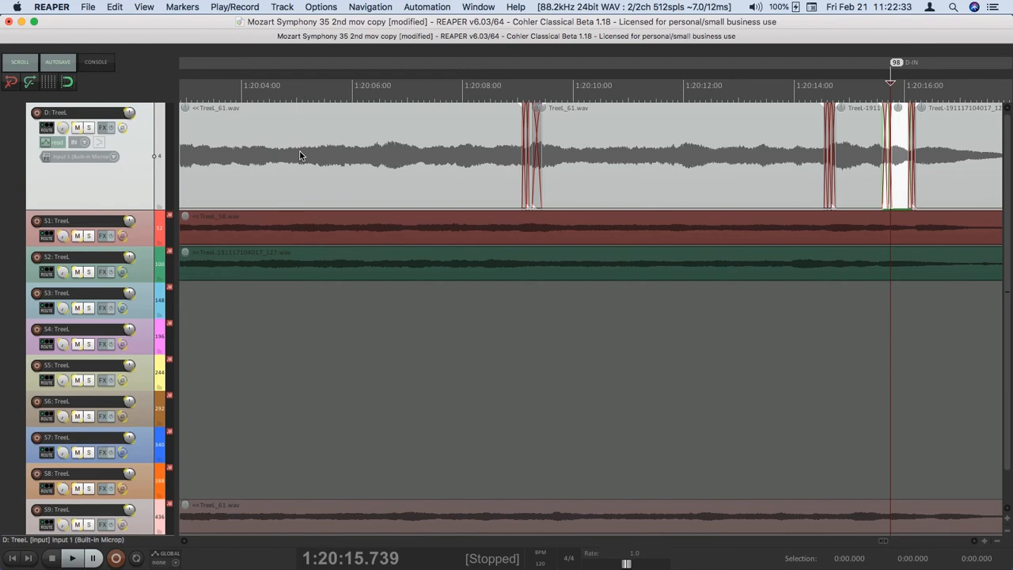
Play track D from about 1:20:03.0 and audition S1, S2, S1 and D again, restarting each from that same position
scroll(300, 151, down, 4)
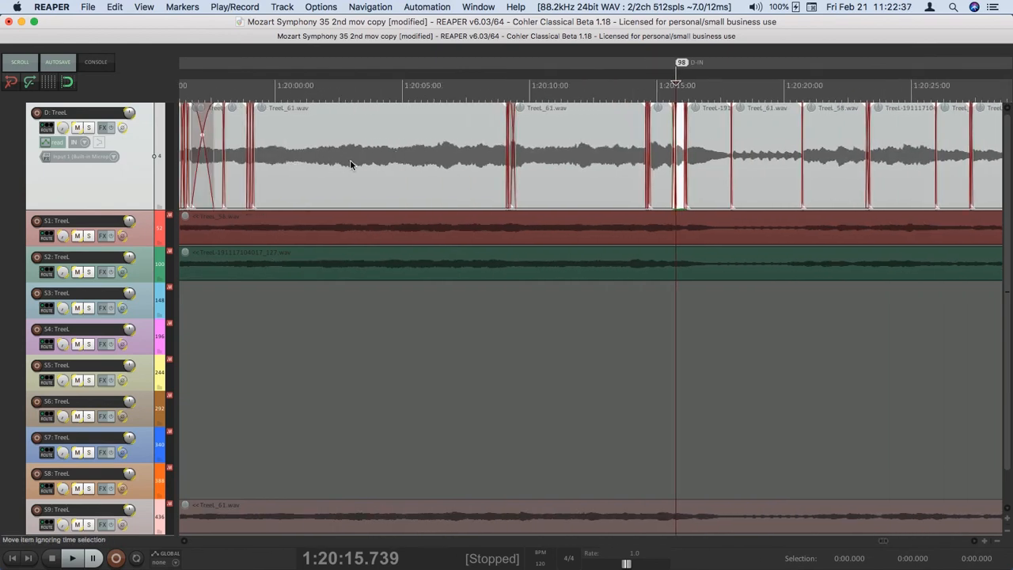
click(351, 164)
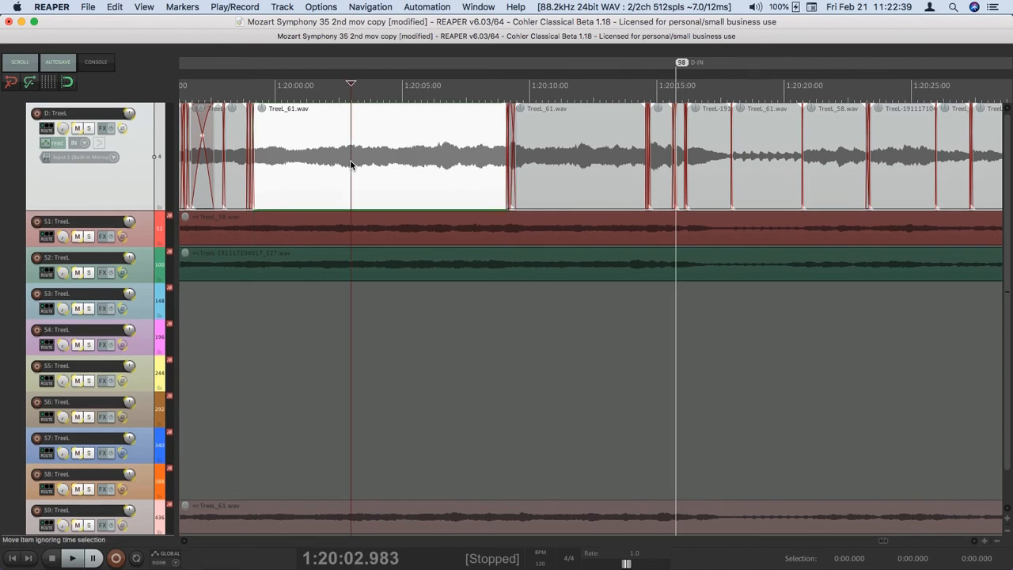
key(space)
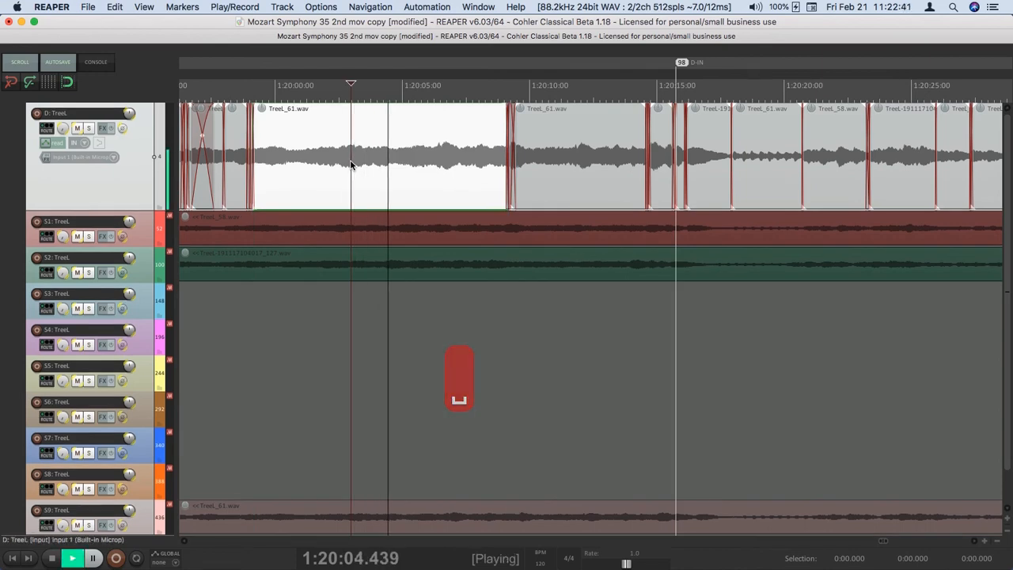
key(alt+Down)
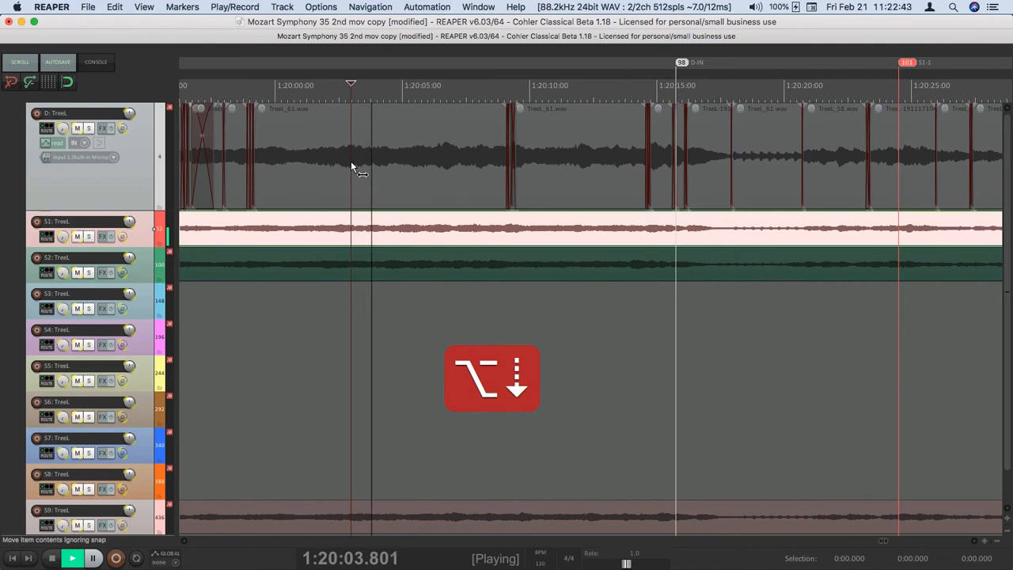
key(alt+Down)
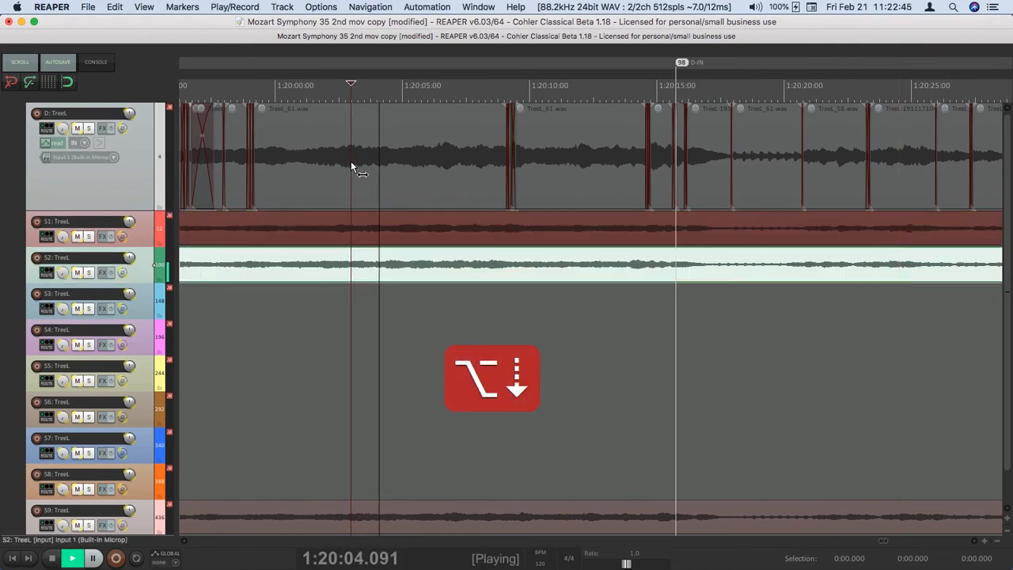
key(alt+Up)
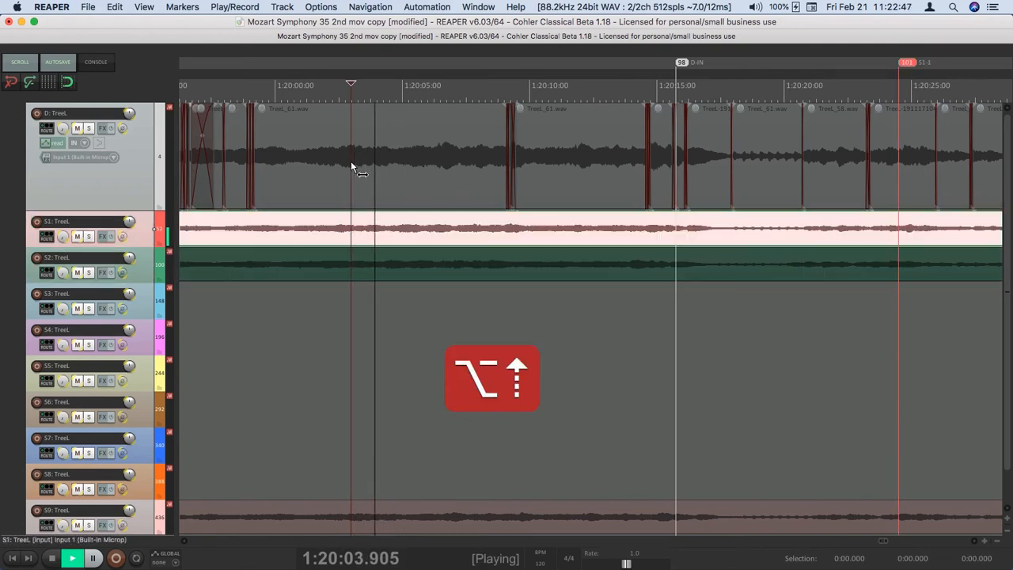
key(alt+Up)
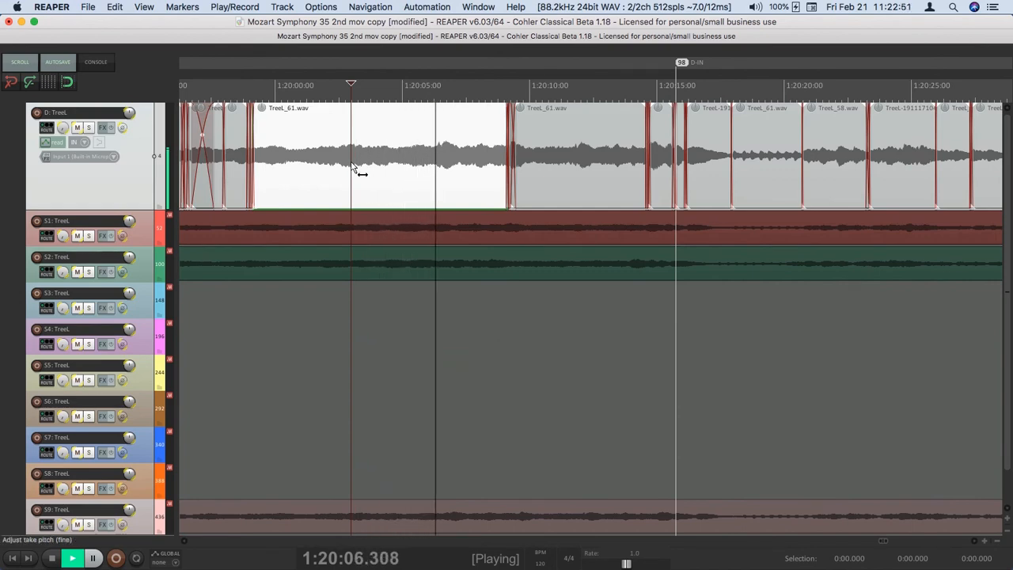
Alternate between tracks D and S1 without interrupting playback, move on to S2, and stop playback
key(alt+shift+Down)
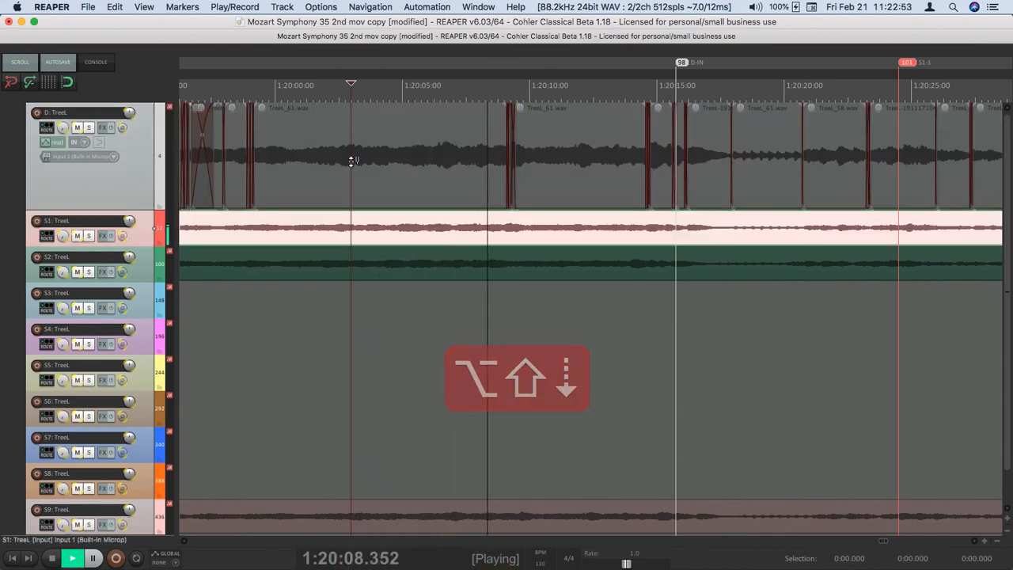
key(alt+shift+Up)
key(alt+shift+Down)
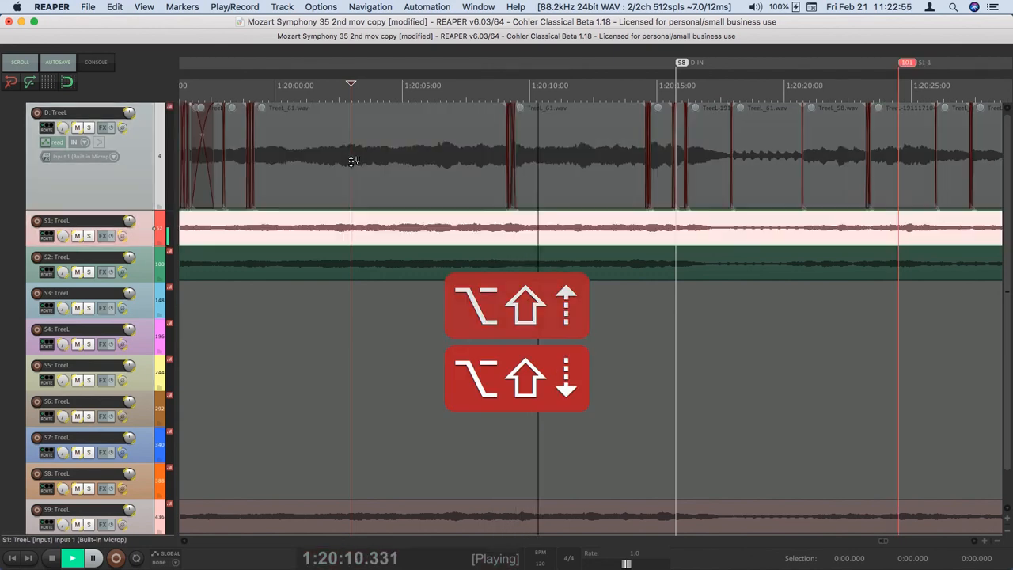
key(alt+shift+Up)
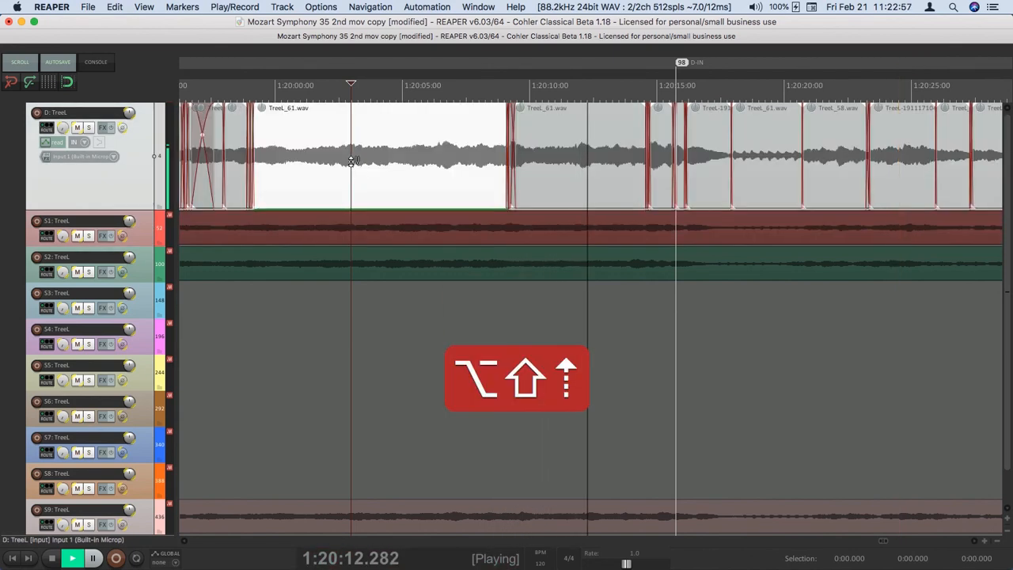
key(alt+shift+Down)
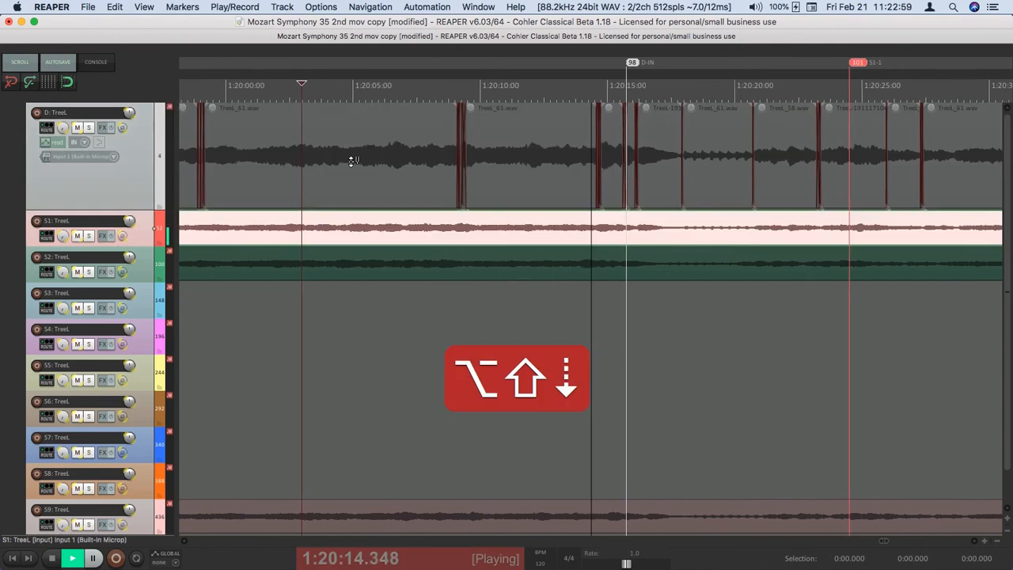
key(alt+shift+Down)
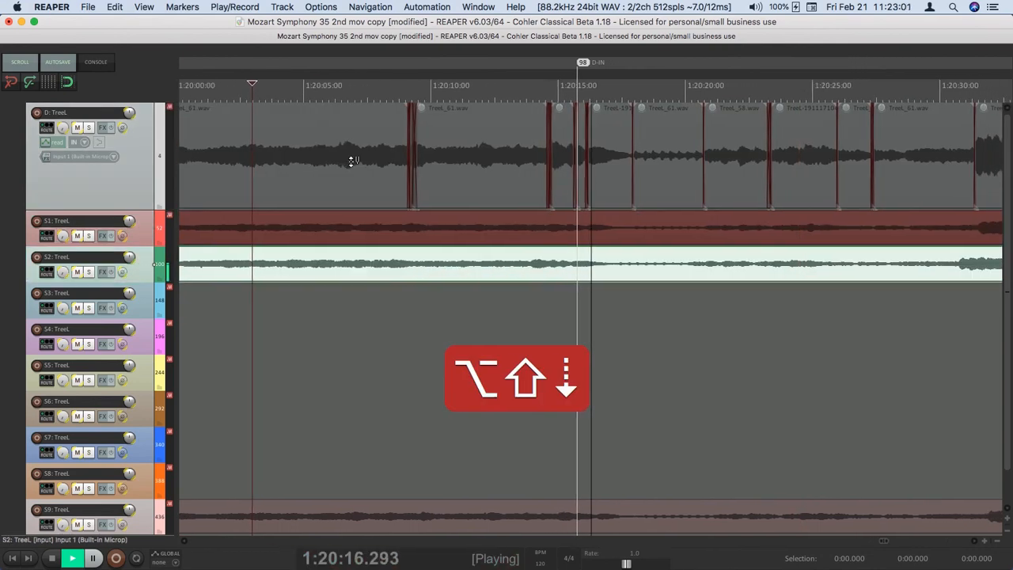
key(space)
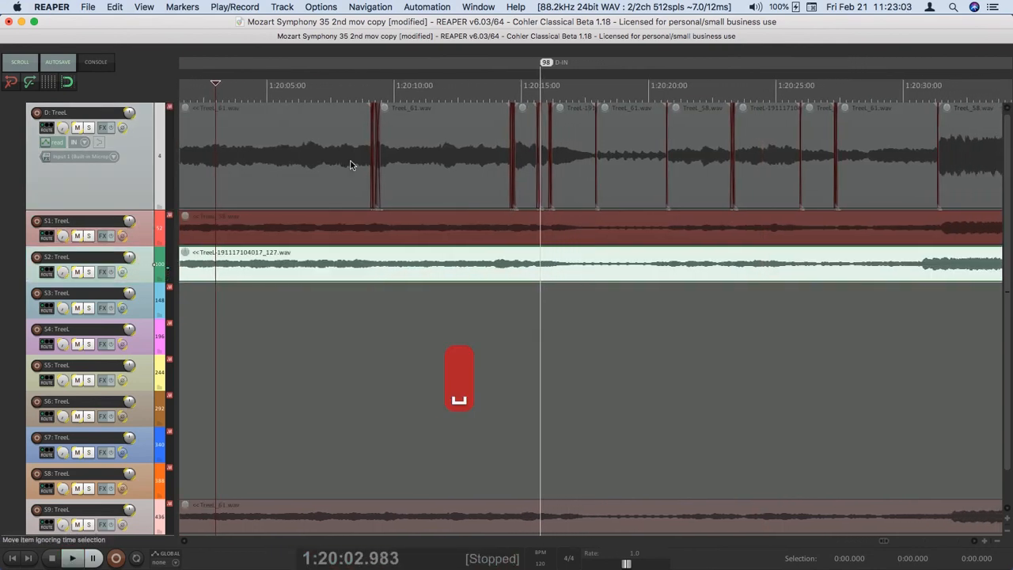
Place IN markers at about 1:20:03.8 on track D, 1:20:12.5 on S1 and 1:20:21.4 on S2
scroll(351, 161, left, 3)
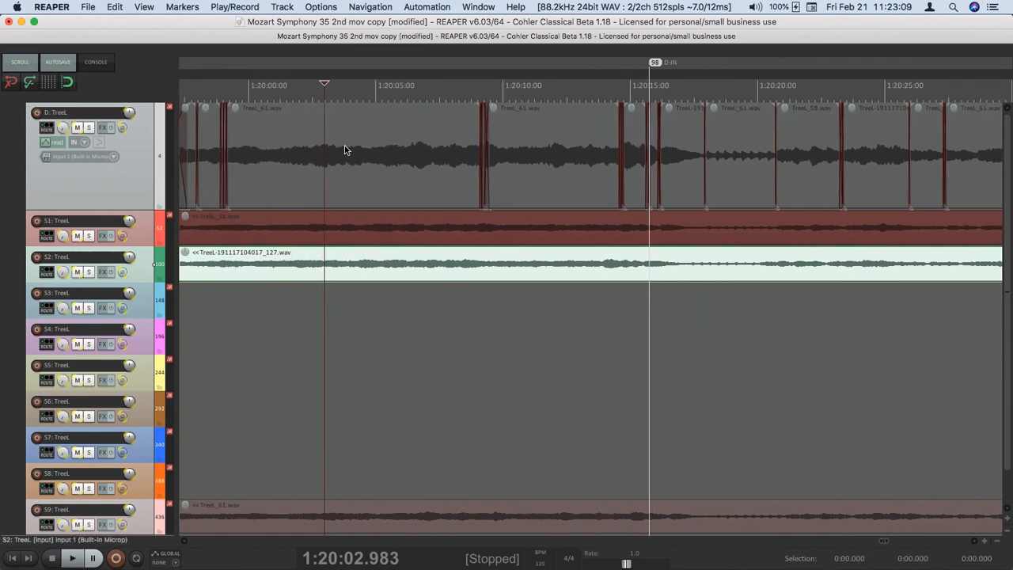
click(345, 151)
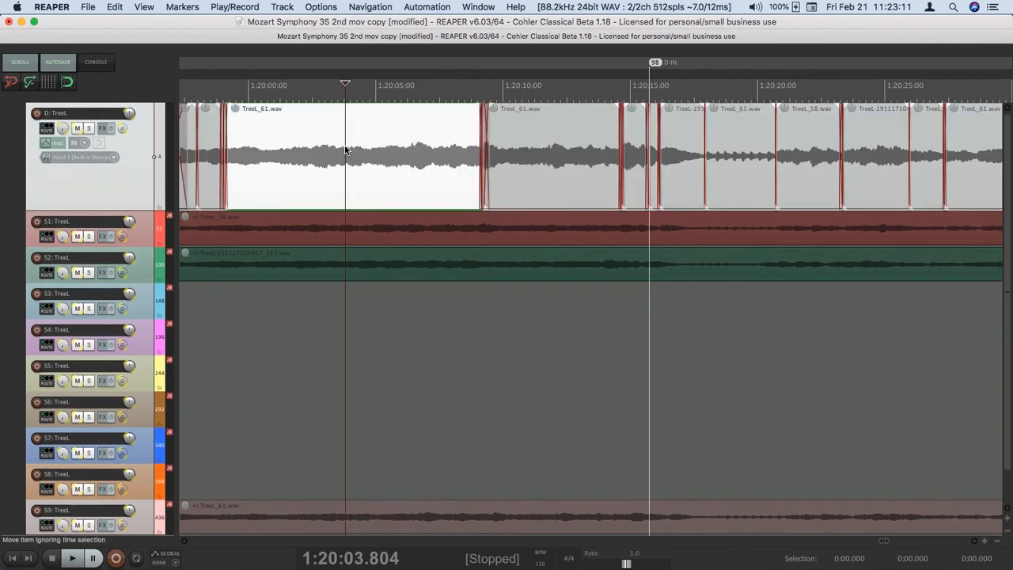
key(bracketleft)
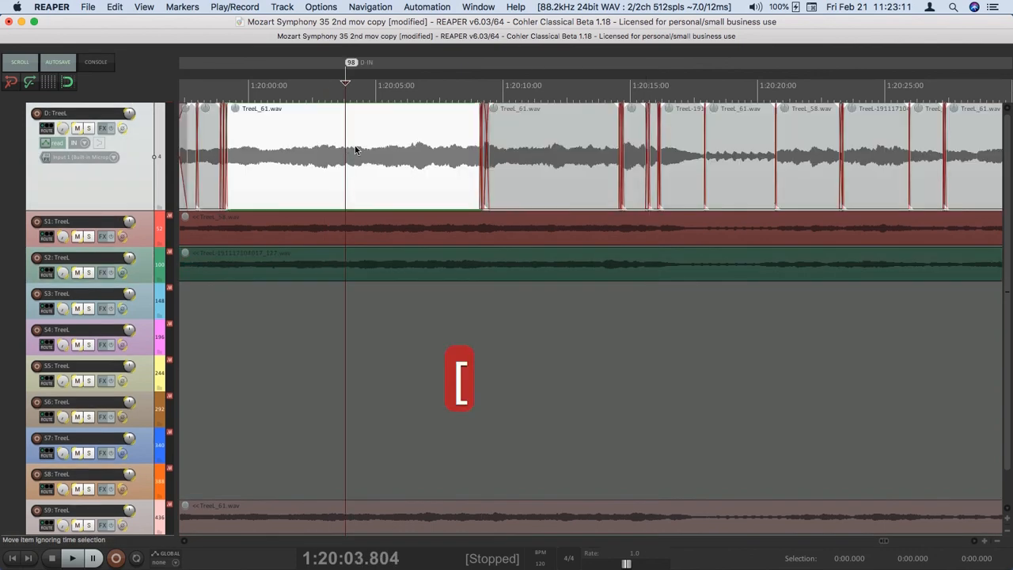
click(566, 235)
key(bracketleft)
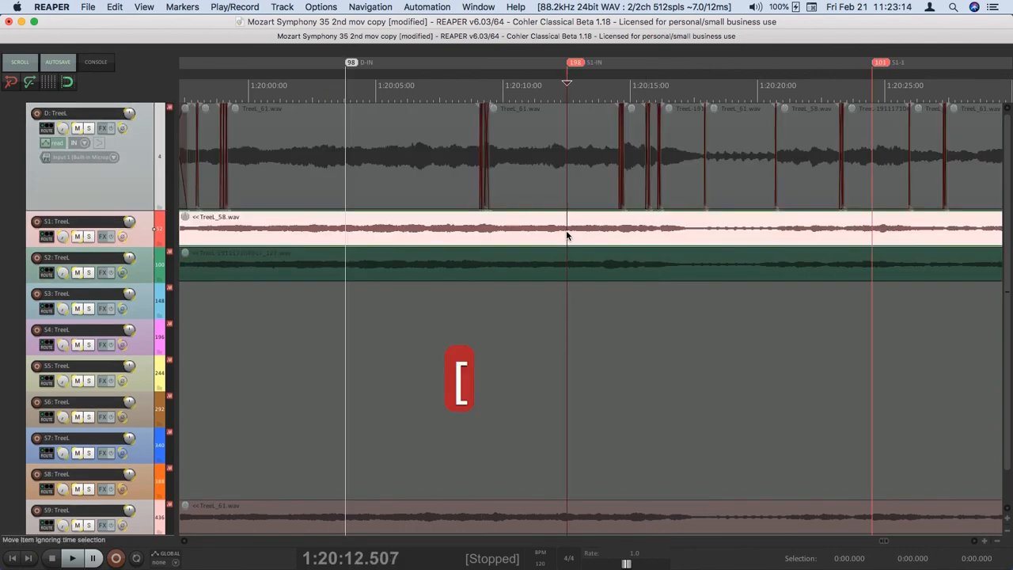
click(791, 277)
key(bracketleft)
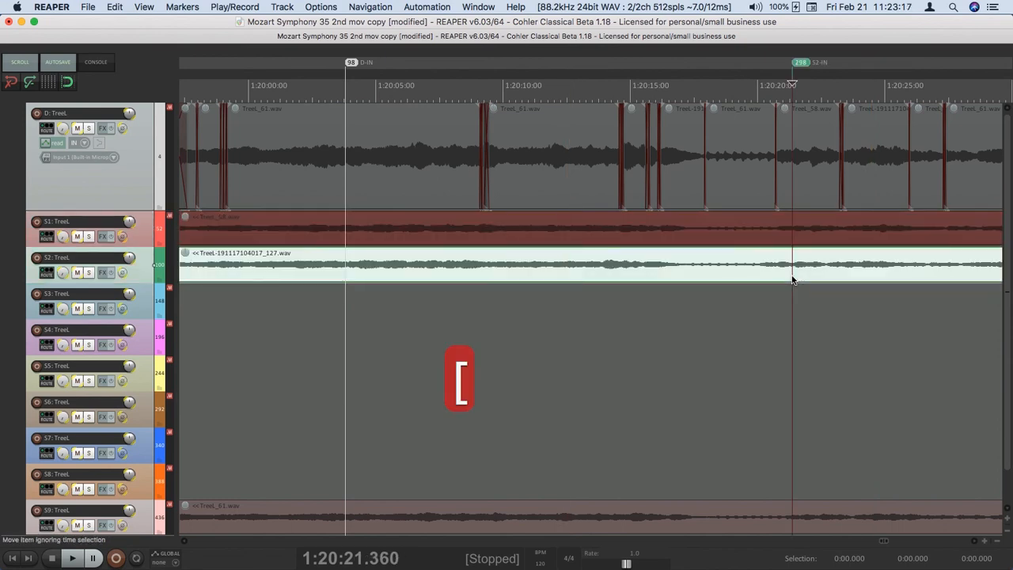
Audition S2, S1 and D from their own IN markers, step back down to S2, and stop playback
key(space)
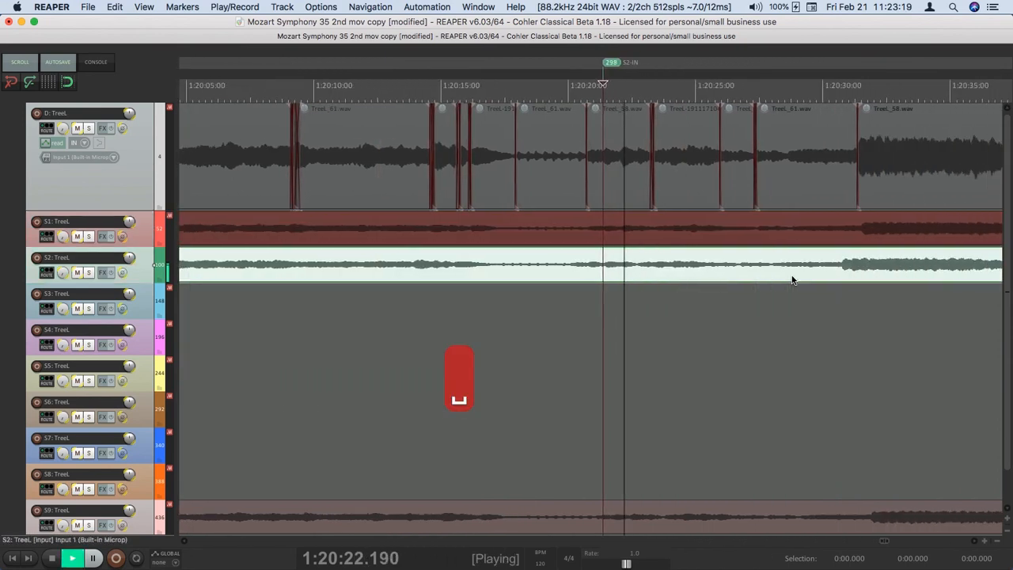
key(alt+shift+super+Up)
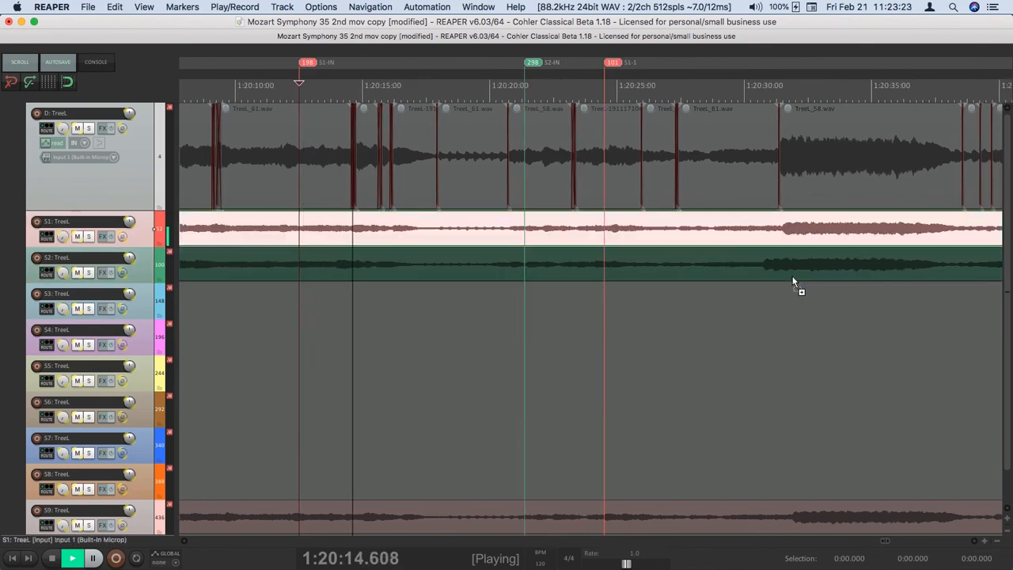
key(alt+shift+super+Up)
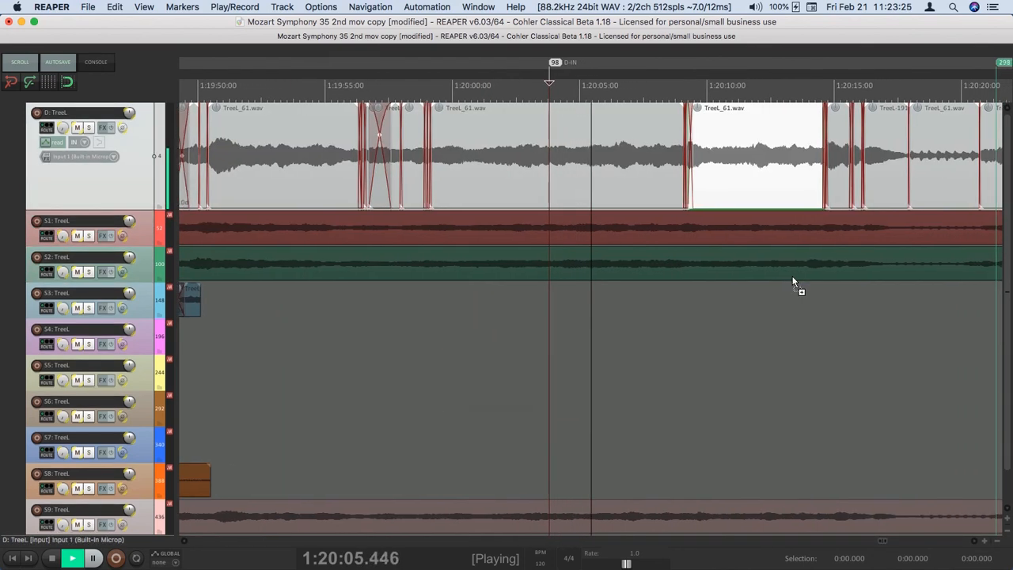
key(alt+shift+super+Down)
key(alt+shift+super+Down)
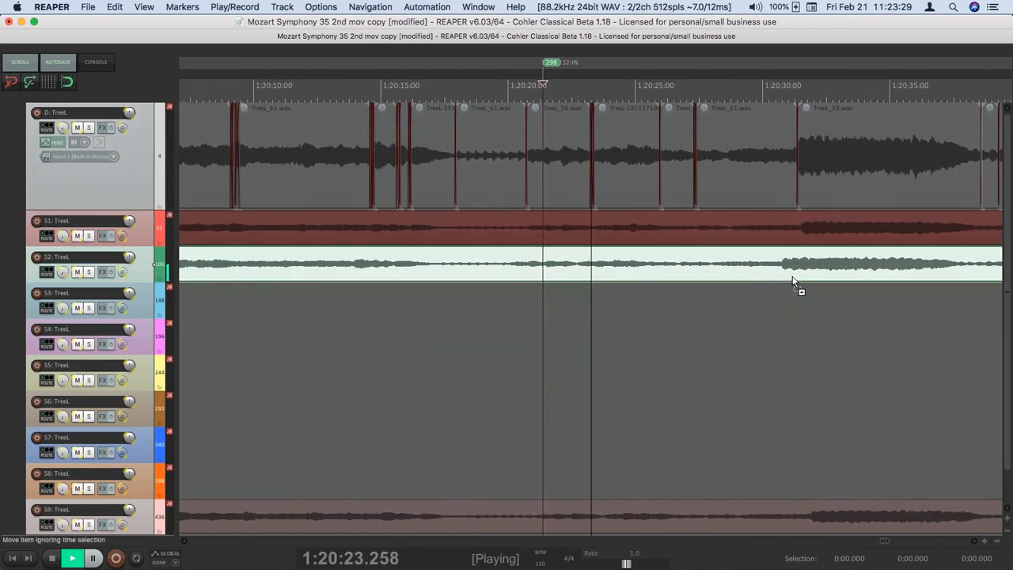
key(space)
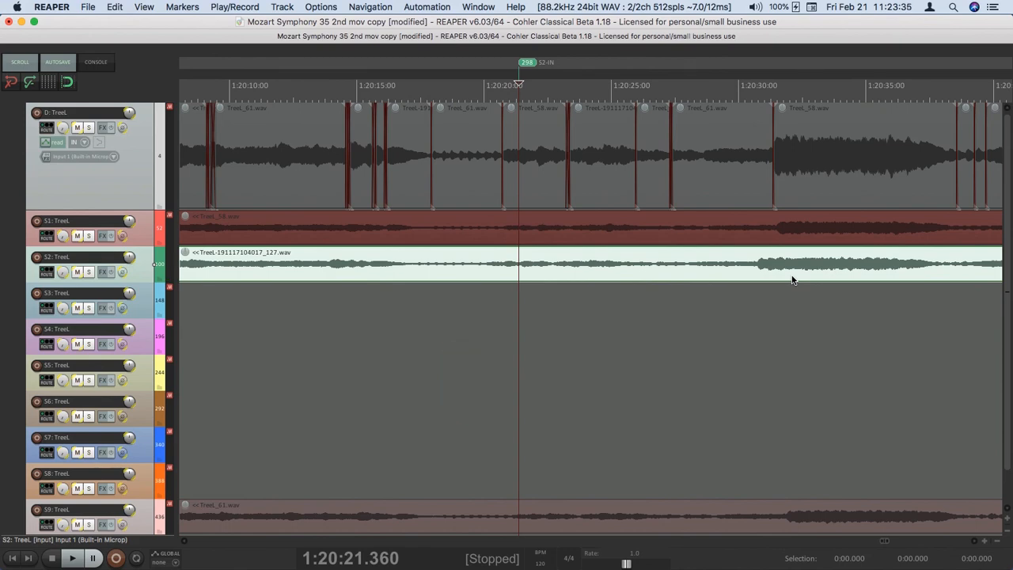
Place IN markers at the loud entry: about 1:20:31.4 on D, 1:20:31.5 on S1, 1:20:30.8 on S2 and 1:20:31.8 on S9
click(772, 152)
key(bracketleft)
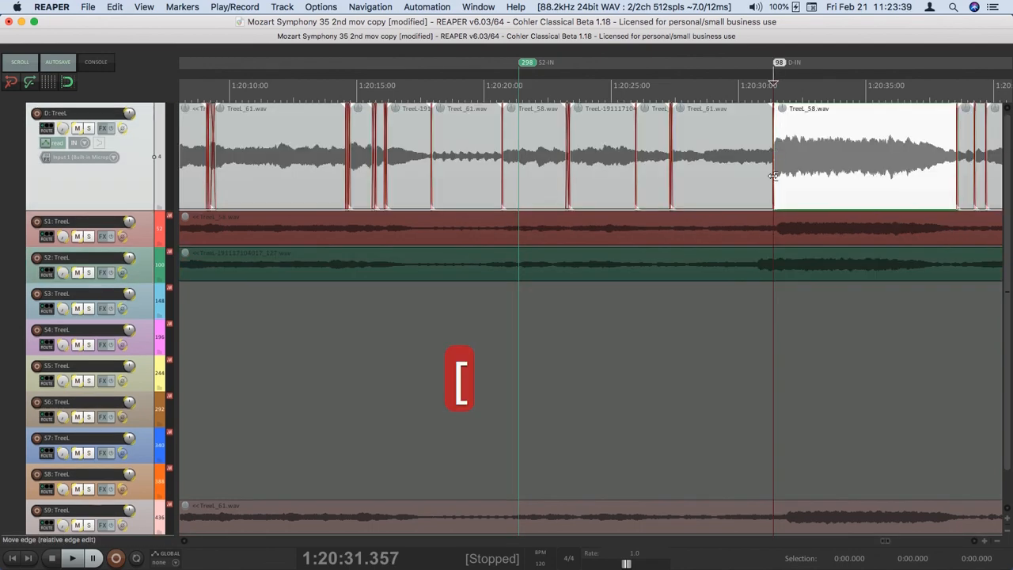
click(776, 237)
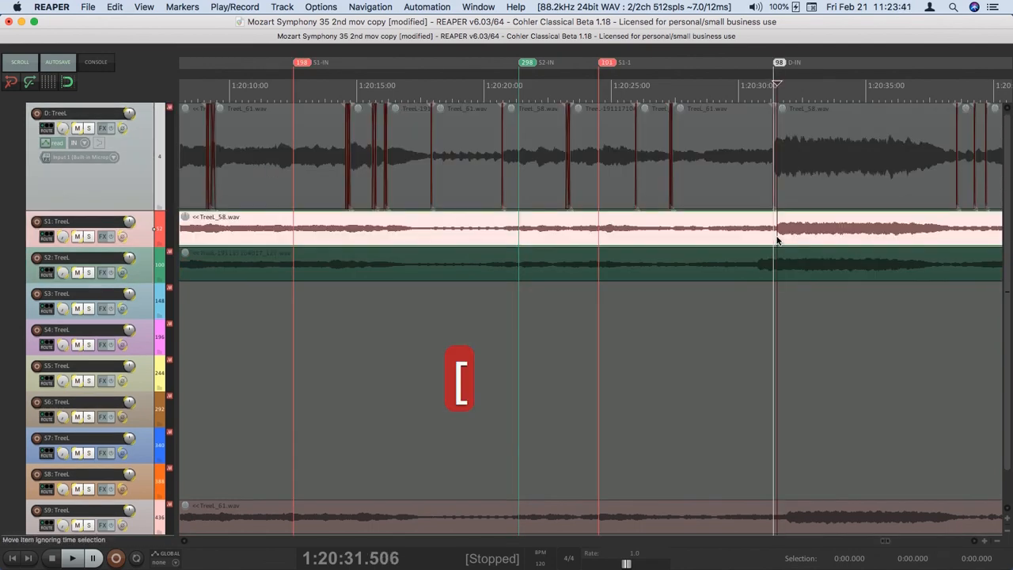
key(bracketleft)
click(757, 270)
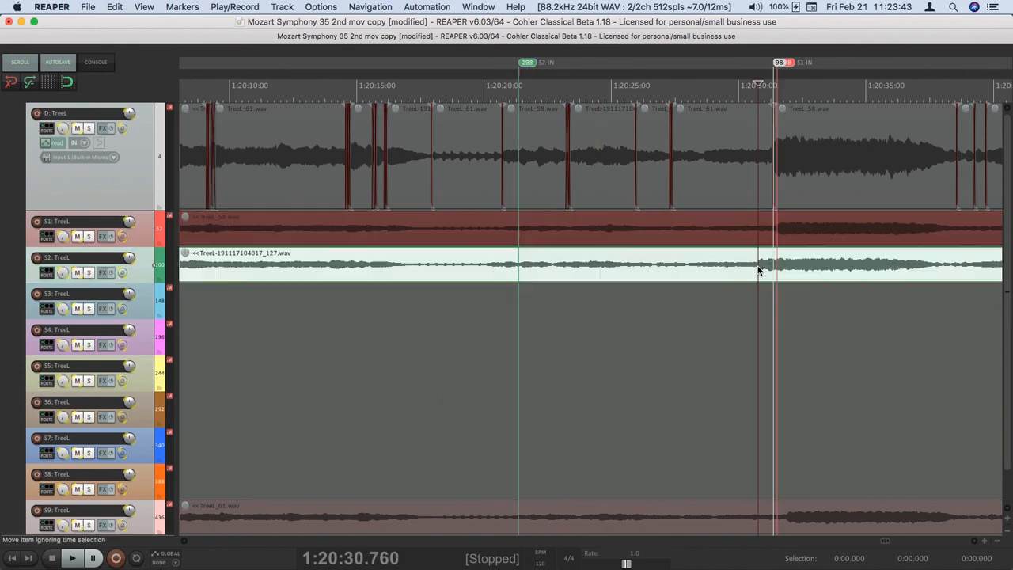
key(bracketleft)
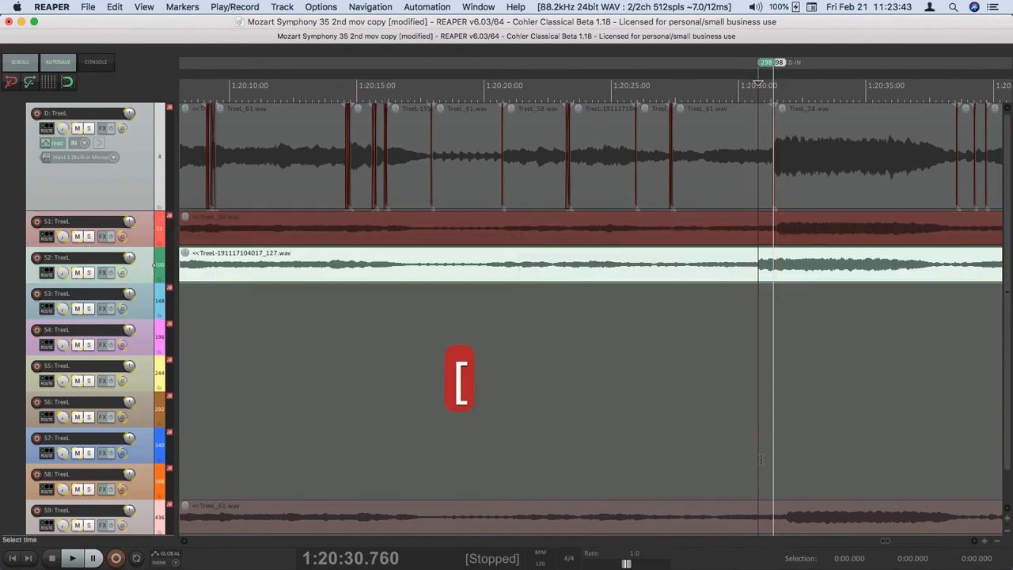
click(786, 523)
key(bracketleft)
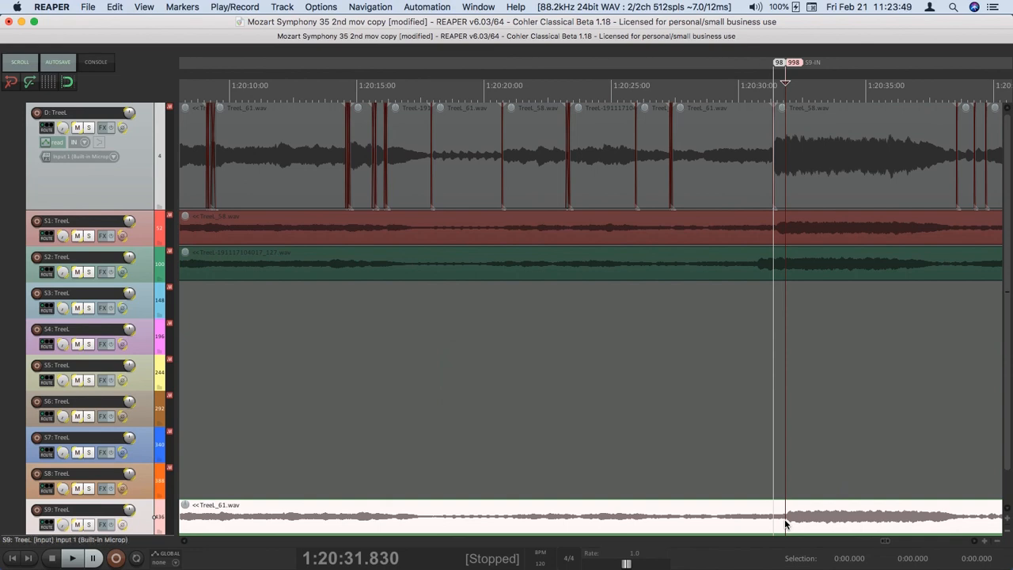
Play S9 from its IN marker, jump directly to the IN markers of S2, S1 and D, and stop playback
key(space)
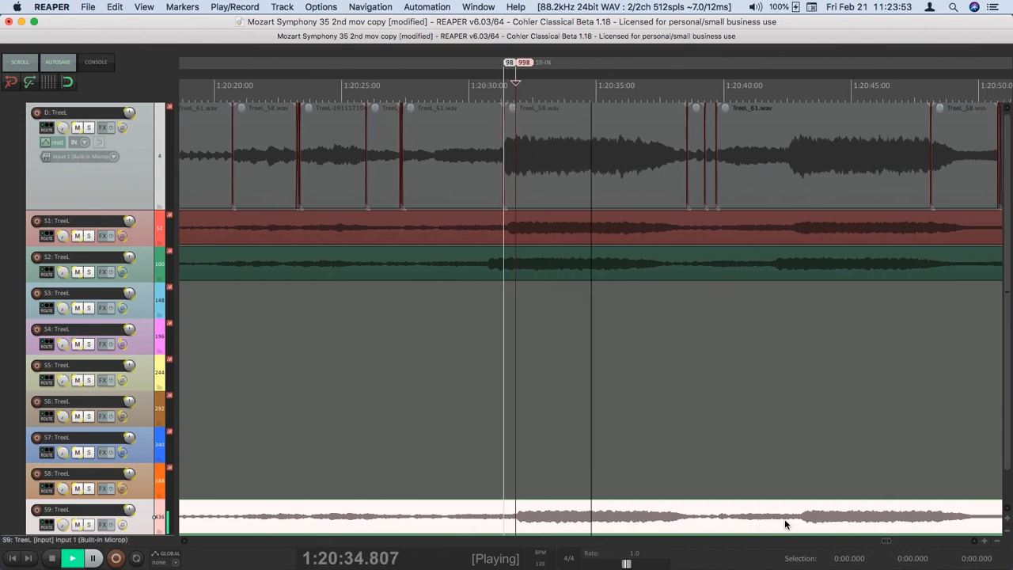
key(alt+shift+super+F2)
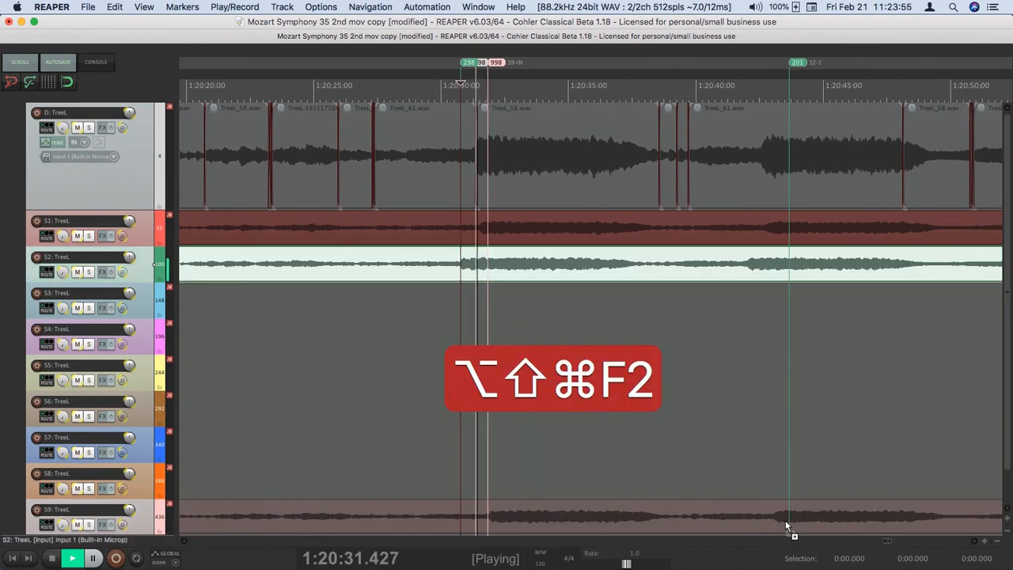
key(alt+shift+super+F1)
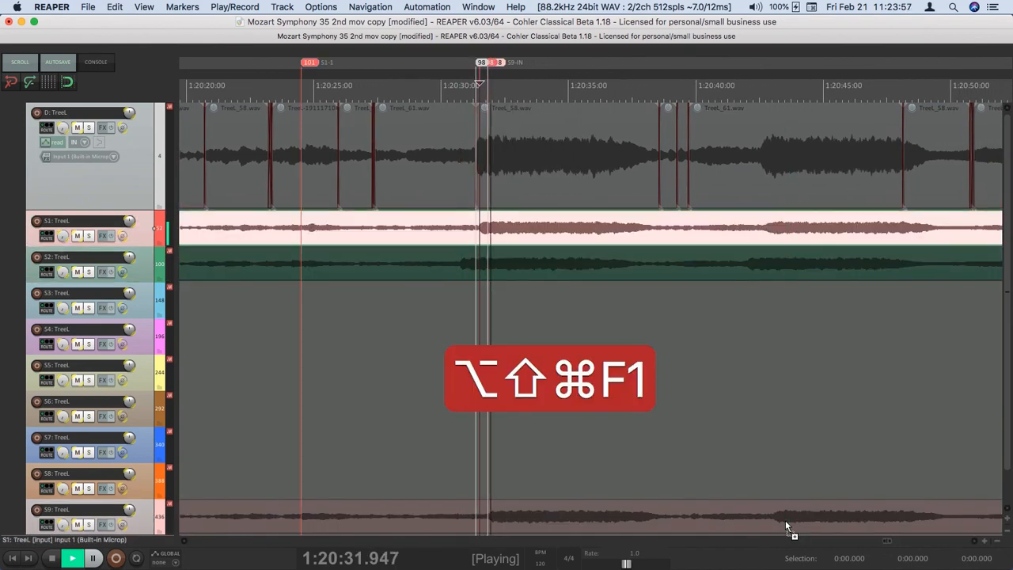
key(alt+shift+super+d)
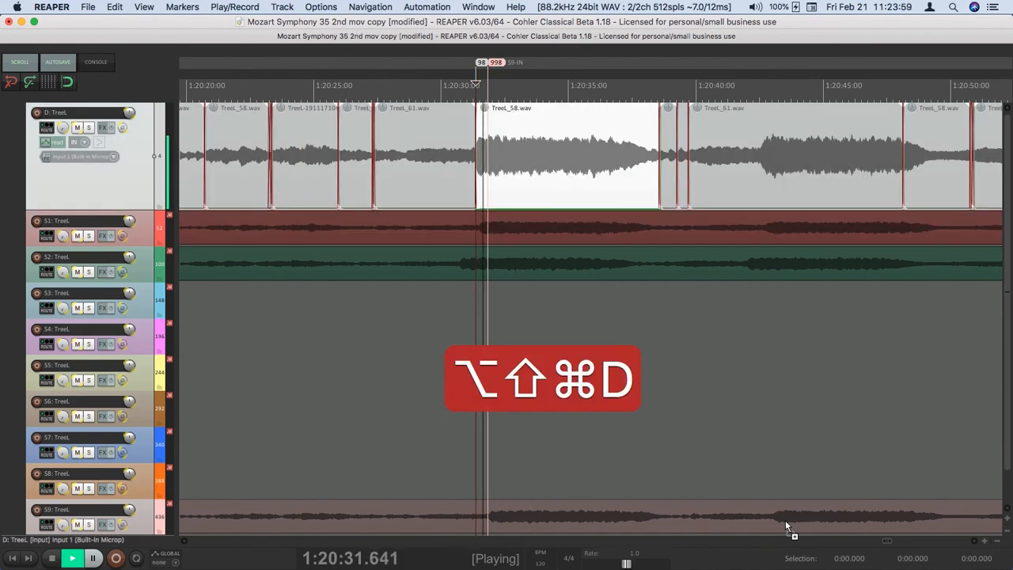
key(space)
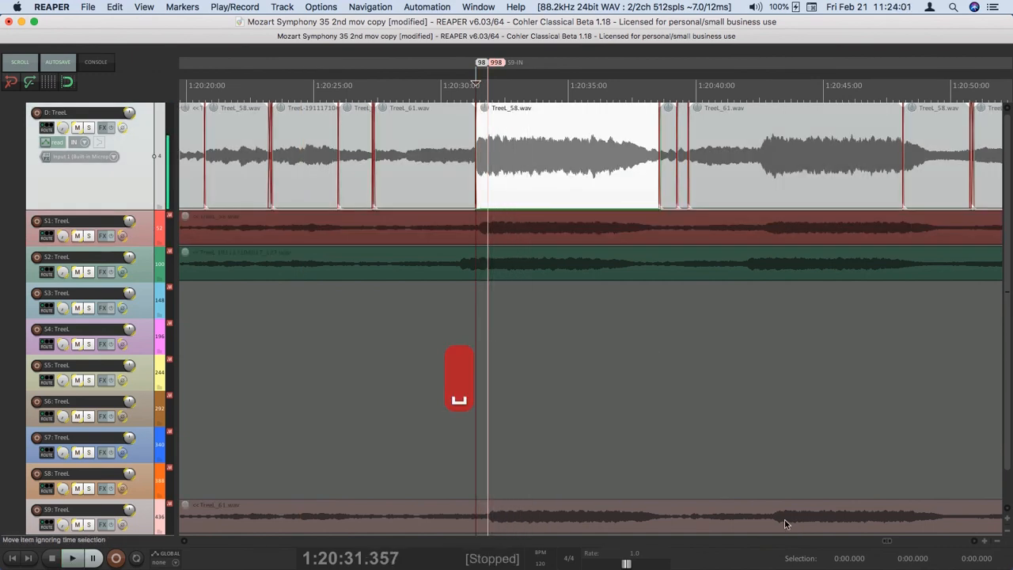